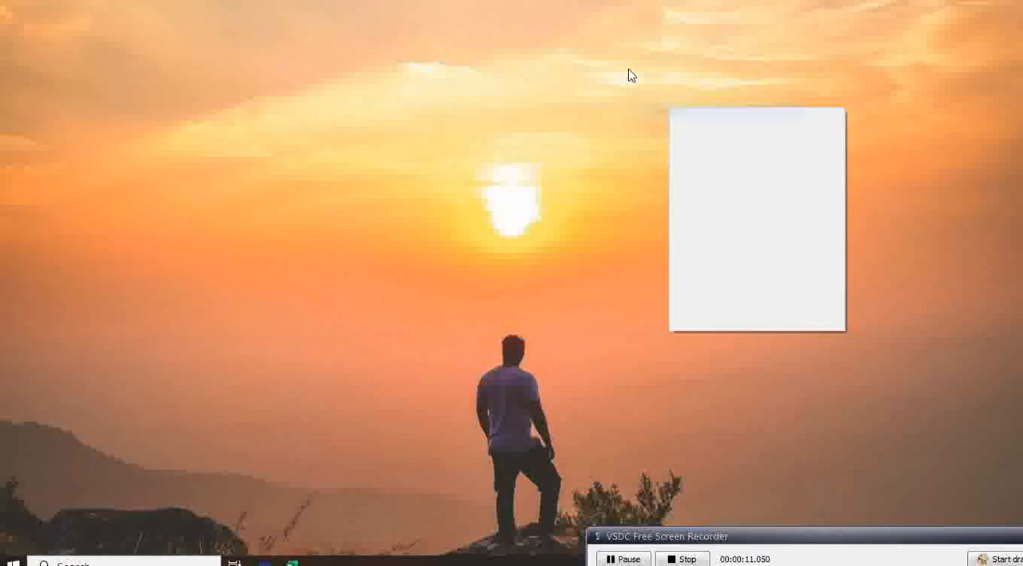
Switch to the youtube1.xlsx workbook in Excel and bring the Sum IF sheet, Sheet2, into view from its first row.
click(685, 113)
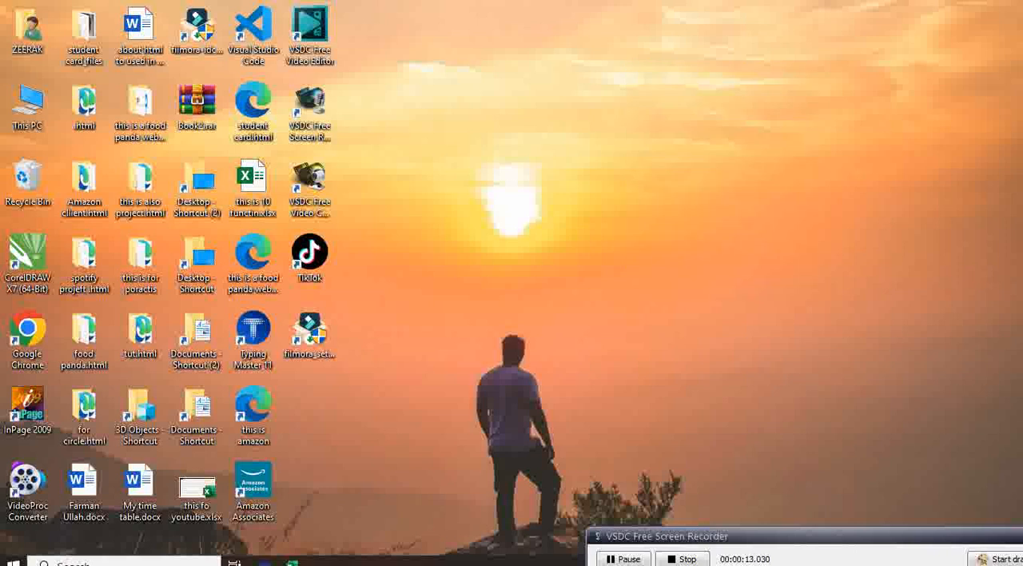
click(293, 561)
click(658, 141)
scroll(753, 237, up, 1)
scroll(753, 238, up, 1)
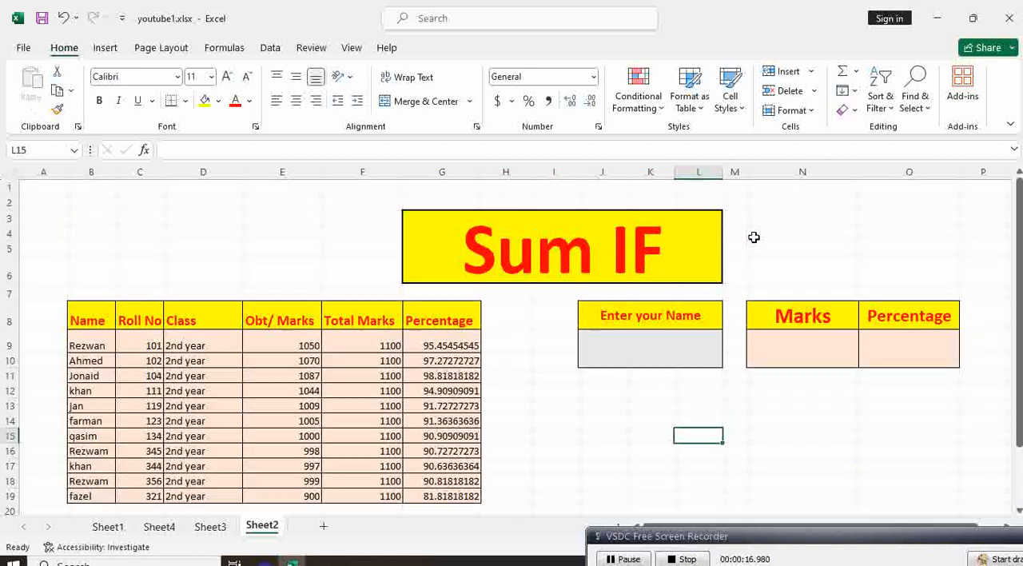
click(754, 235)
click(863, 274)
click(807, 265)
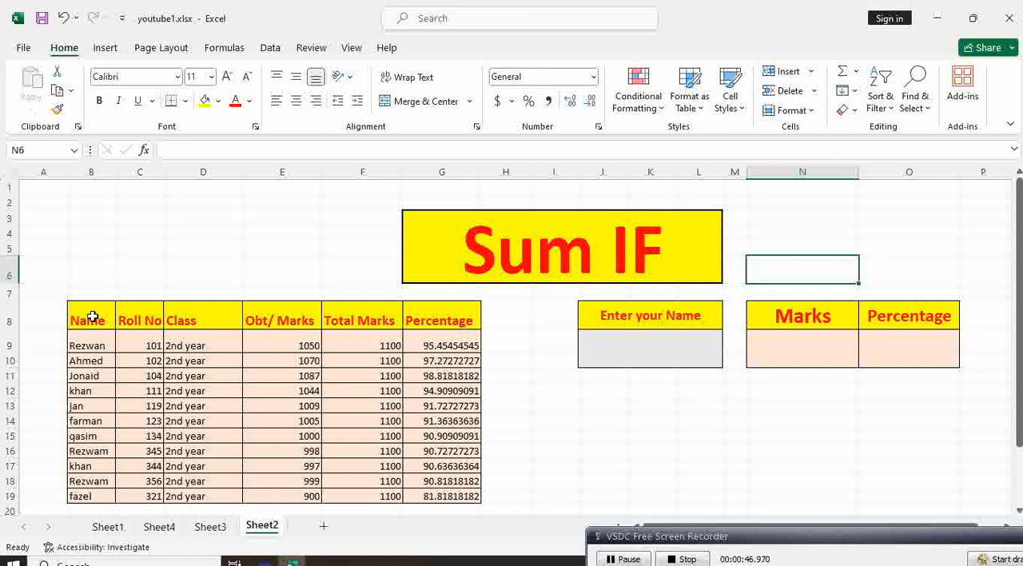
Examine the student table's column headers from Roll No to Percentage and the records beneath them.
click(130, 319)
click(204, 320)
click(308, 320)
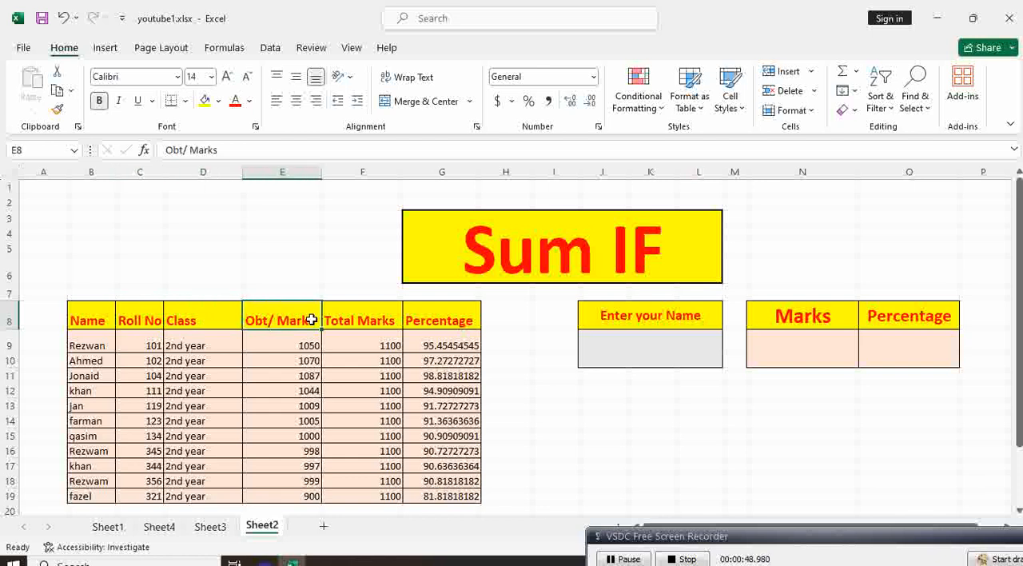
click(370, 321)
click(446, 321)
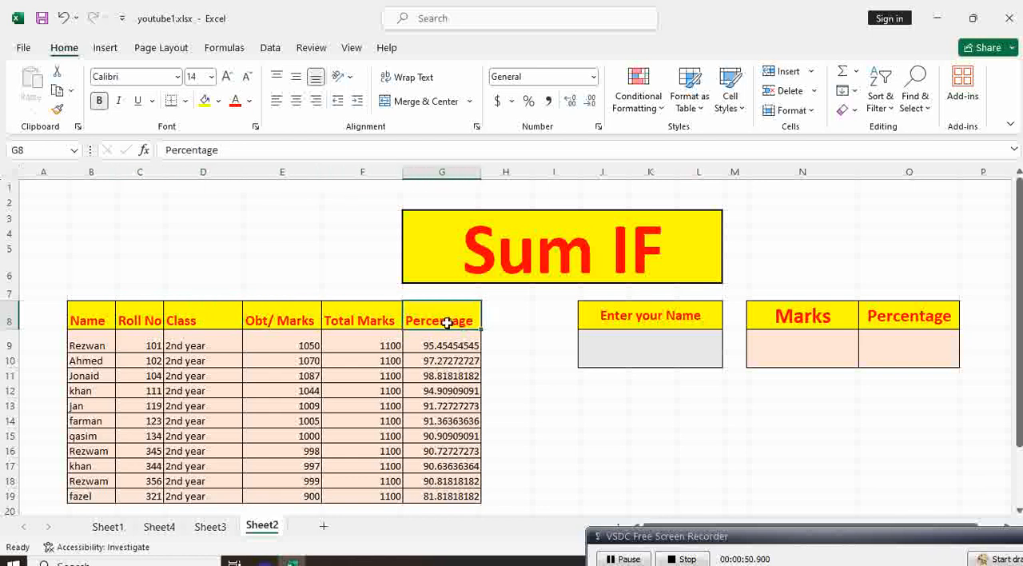
drag(92, 344, 430, 480)
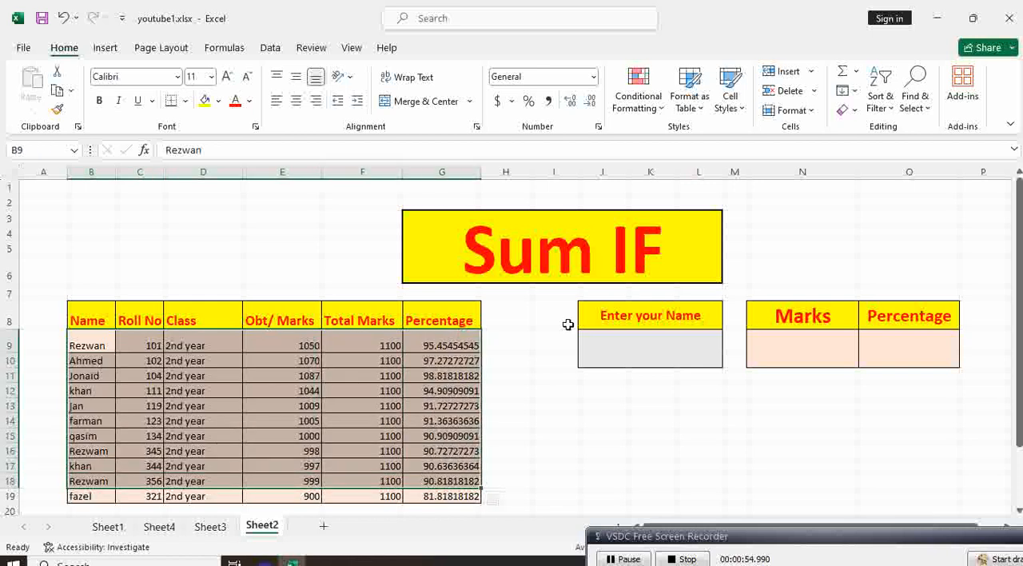
Examine the empty name entry cell and the Marks and Percentage result cells beside the student table.
click(564, 322)
click(669, 353)
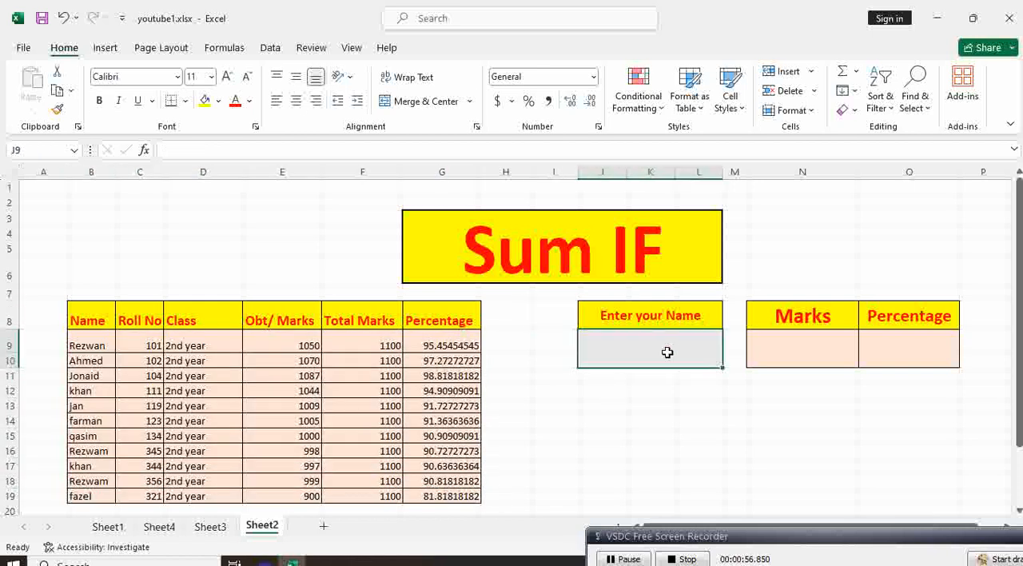
click(660, 389)
click(657, 354)
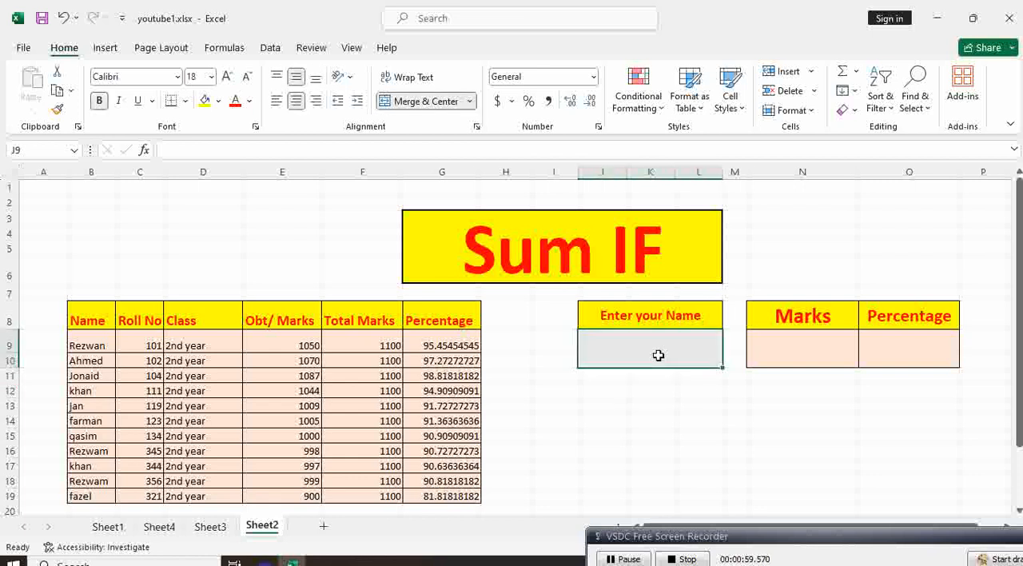
click(804, 350)
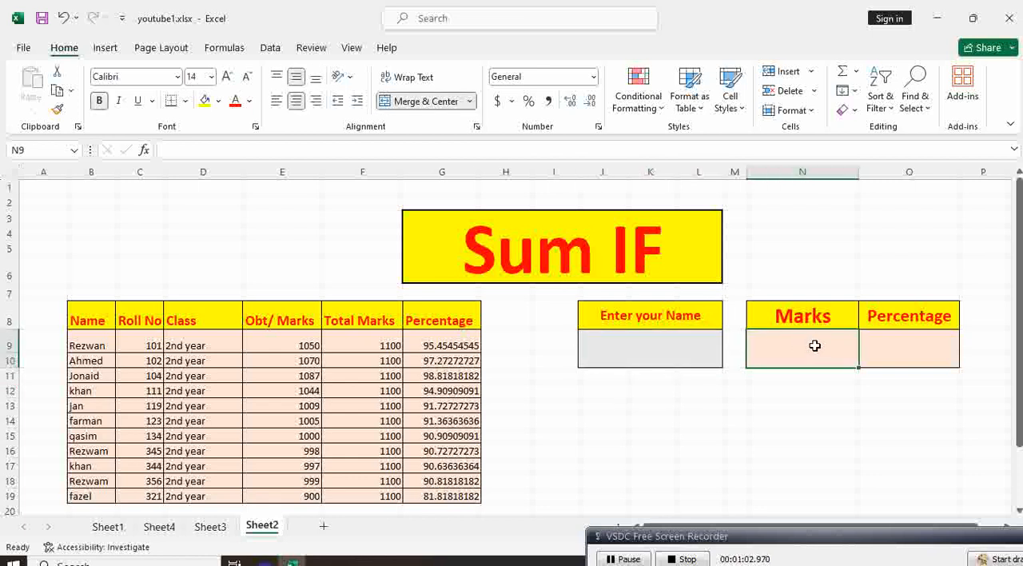
click(887, 346)
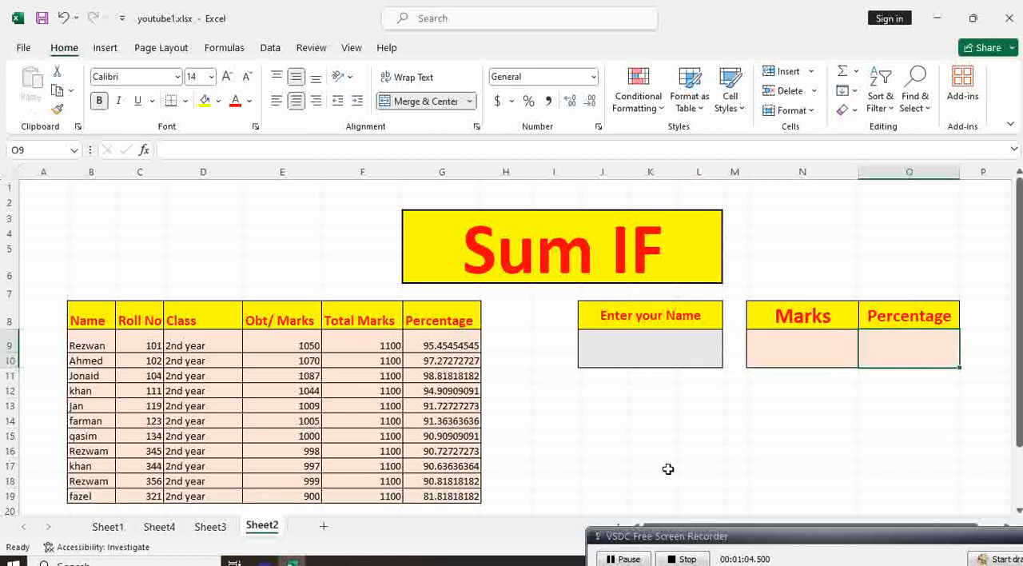
click(791, 400)
click(792, 364)
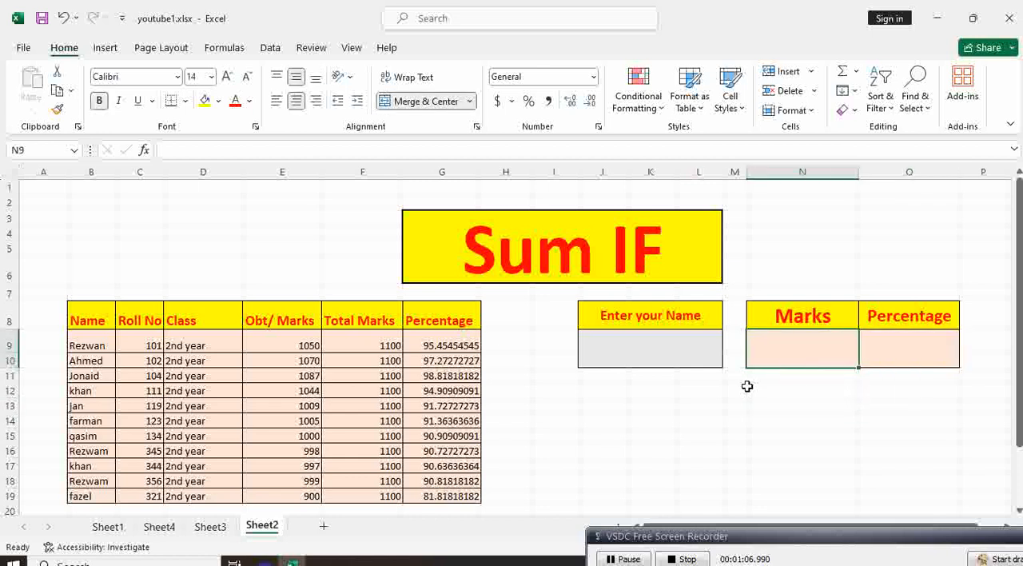
click(664, 361)
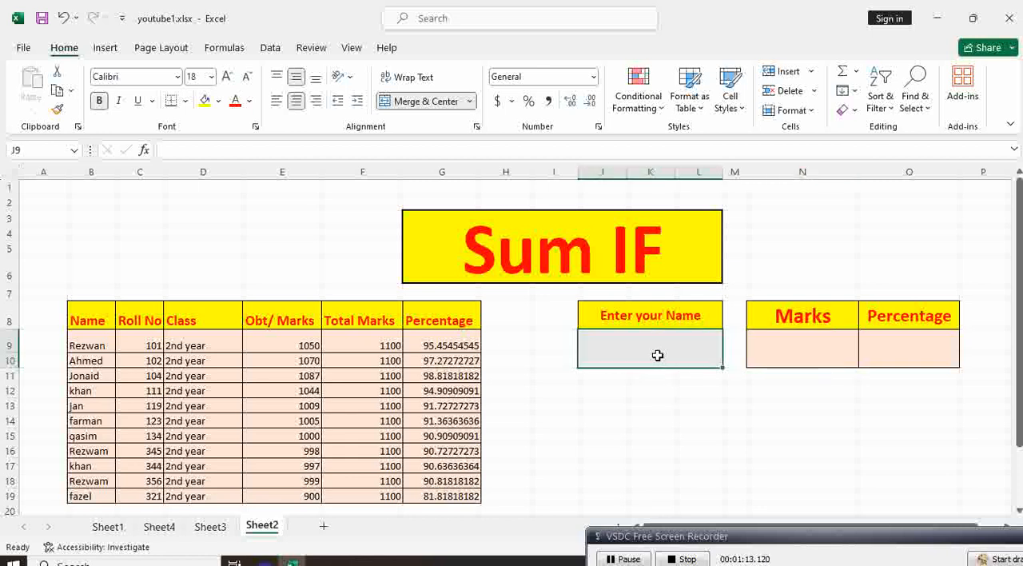
click(798, 355)
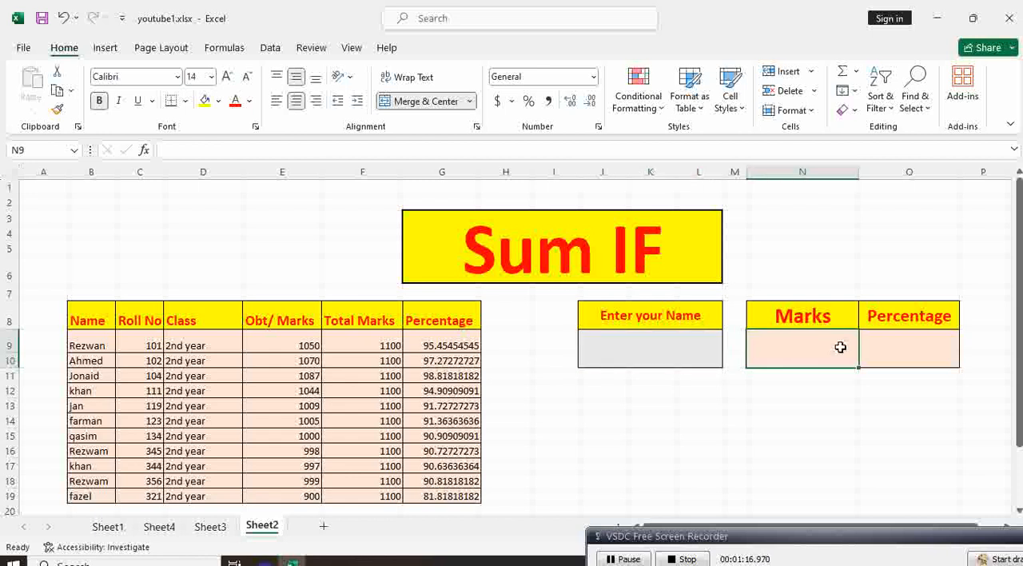
click(915, 350)
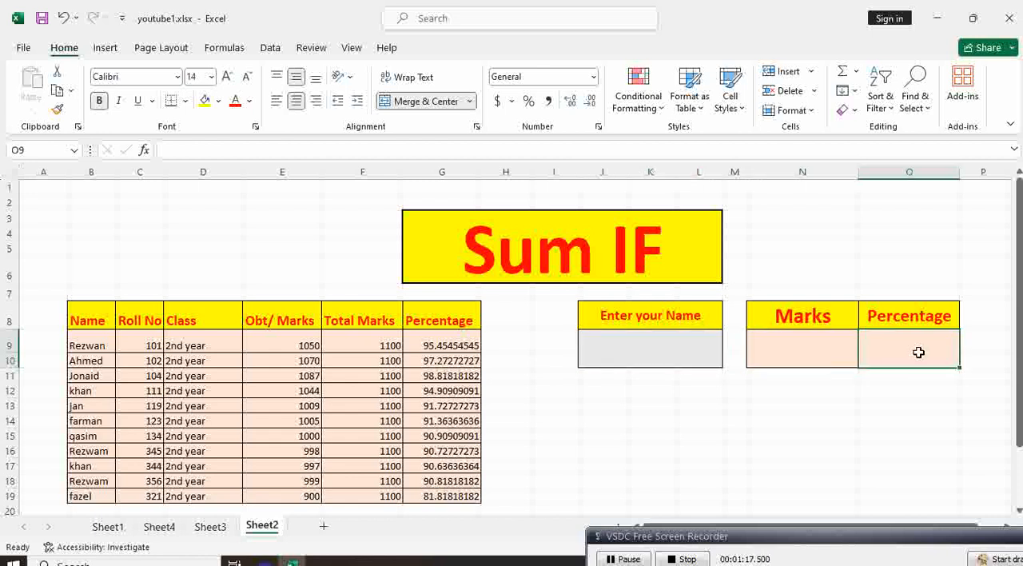
click(781, 364)
click(790, 415)
Enter the formula =SUMIF(B9:G19,J9,E9:E19) in the Marks result cell N9 to return the obtained marks for the entered name.
click(808, 354)
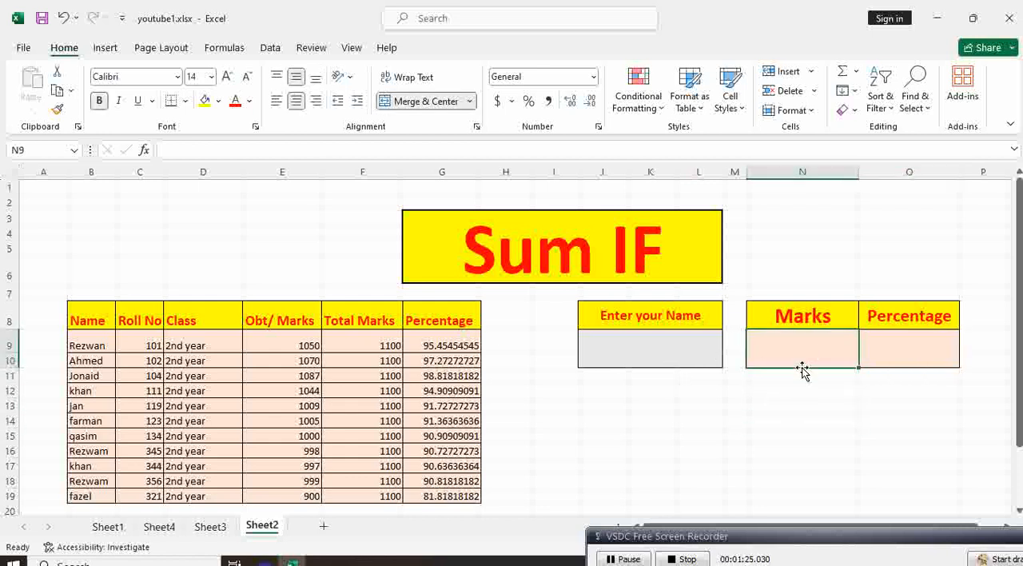
text(=)
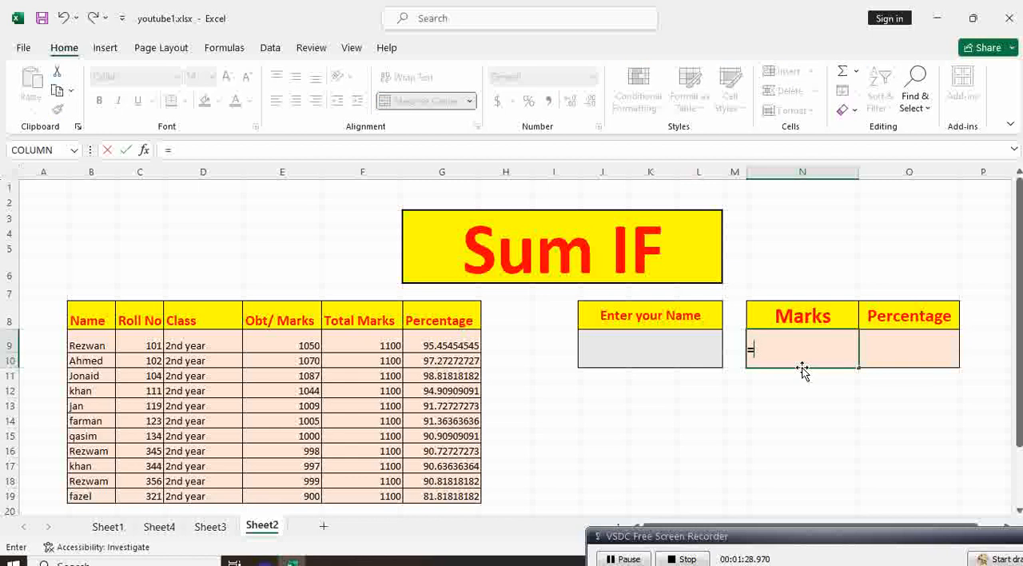
text(sumif)
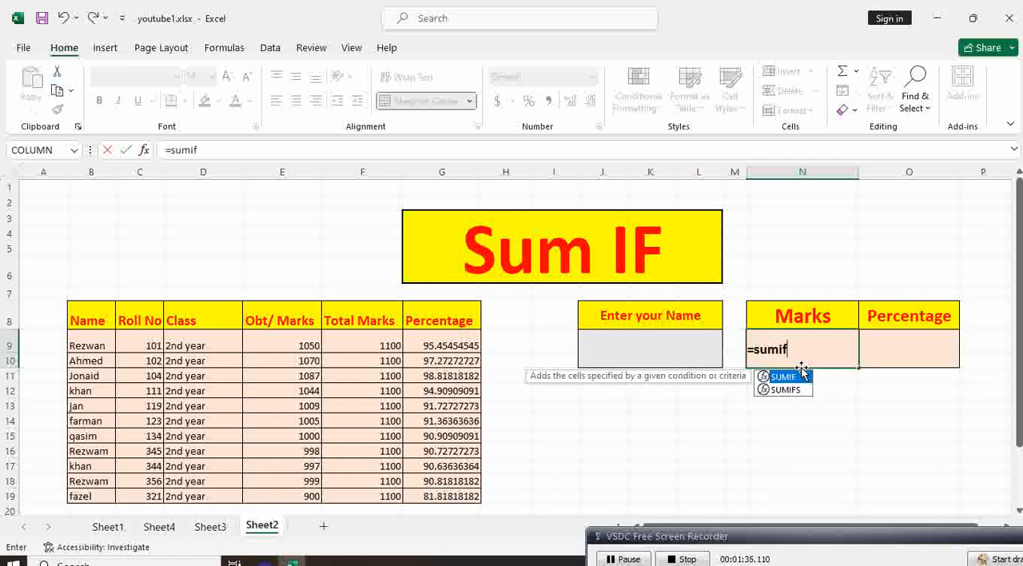
double_click(802, 376)
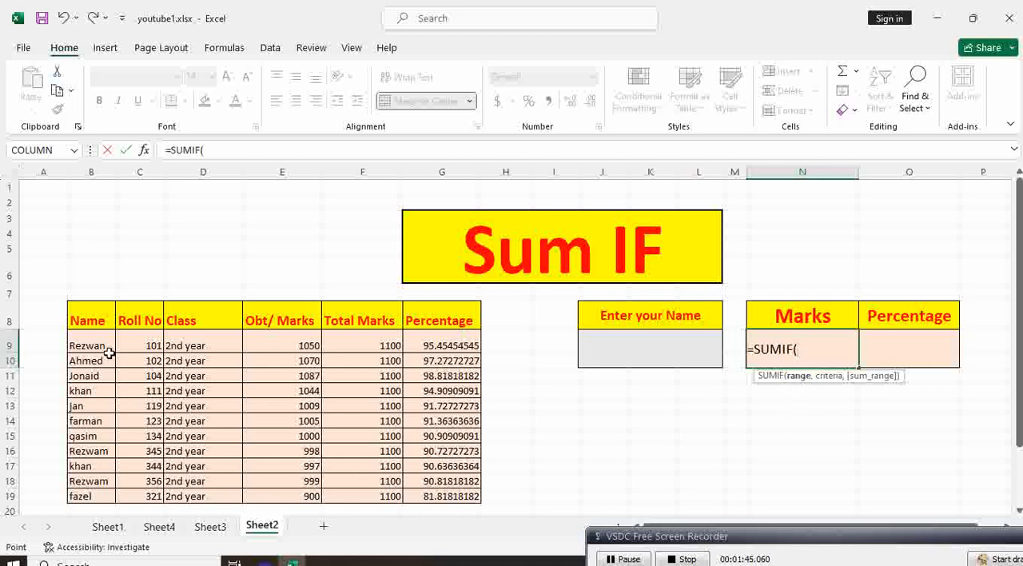
drag(88, 343, 424, 498)
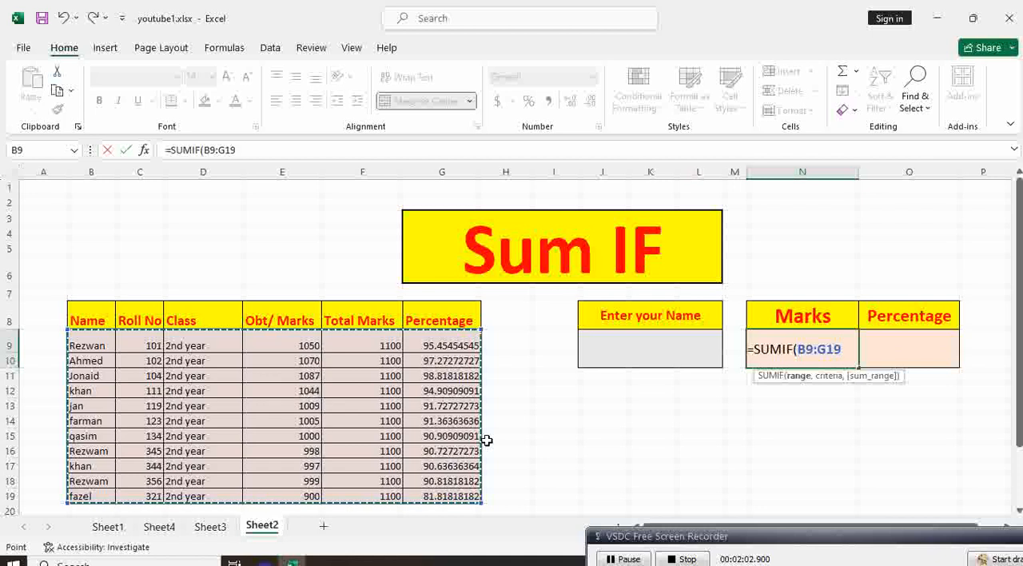
text(,)
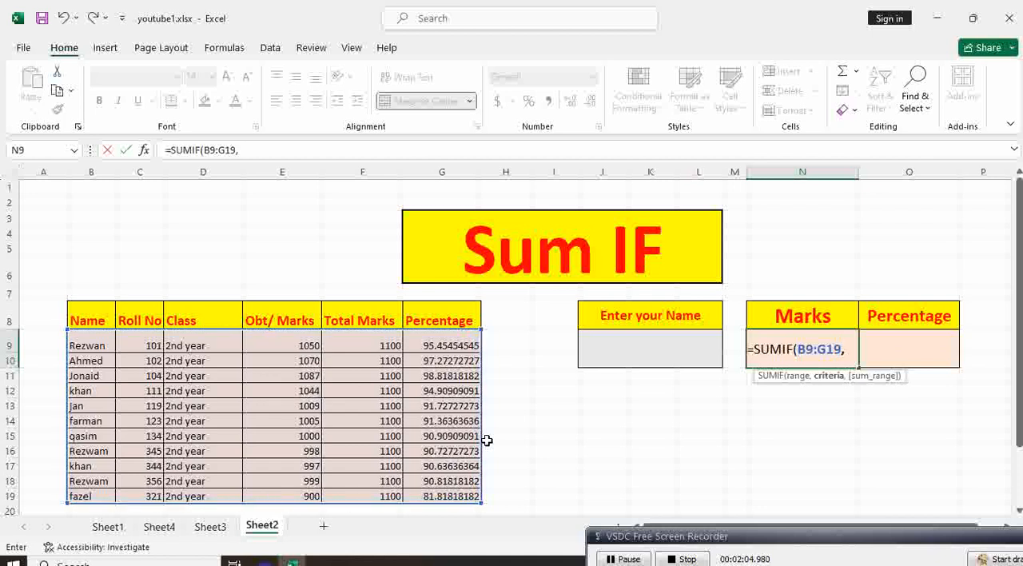
click(621, 353)
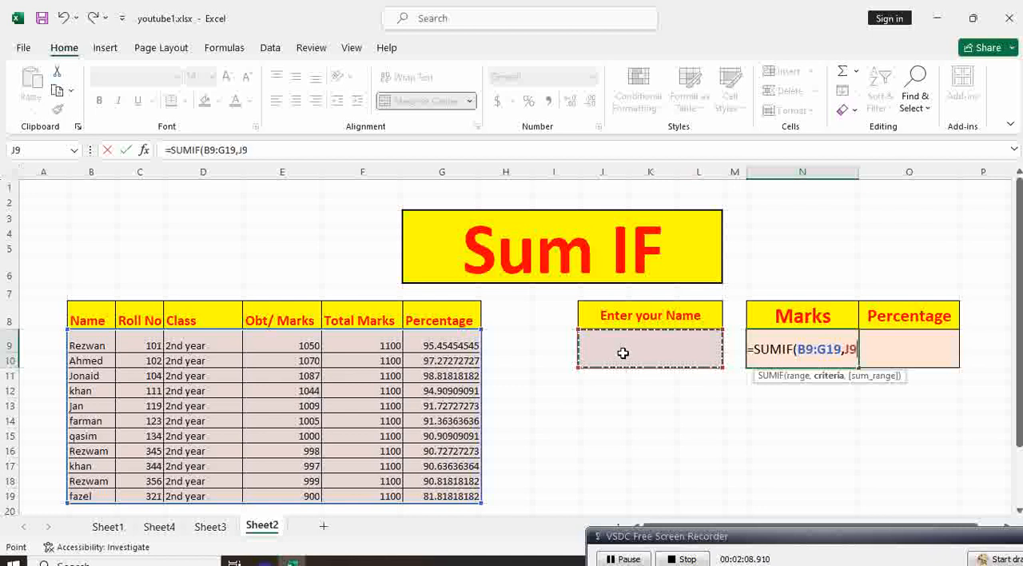
text(,)
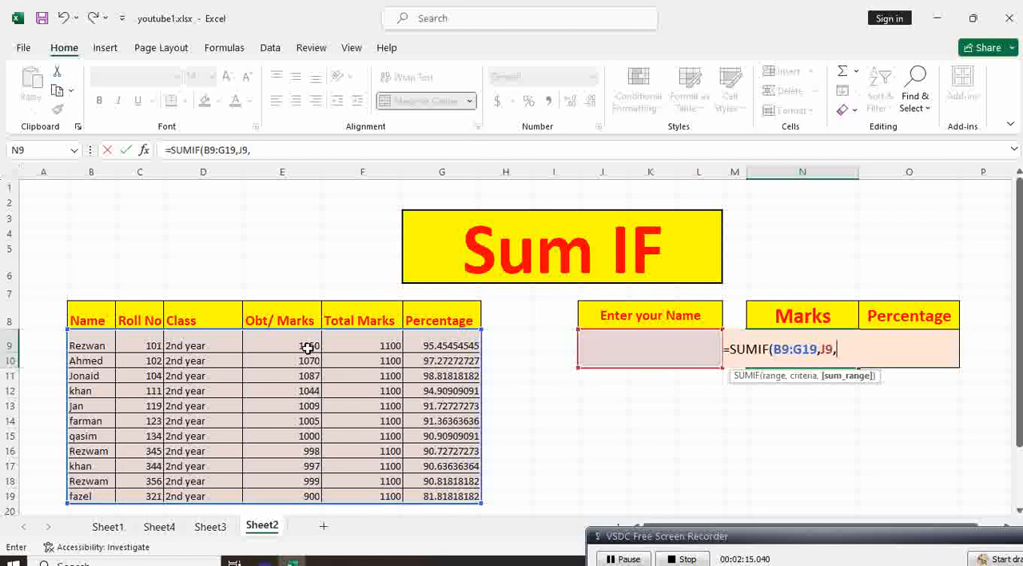
drag(307, 345, 302, 494)
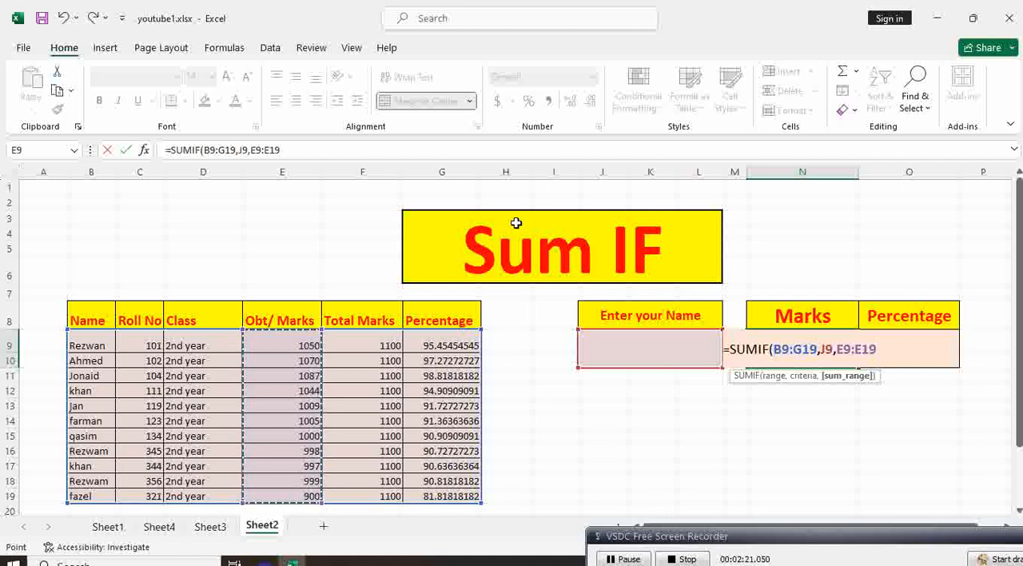
text())
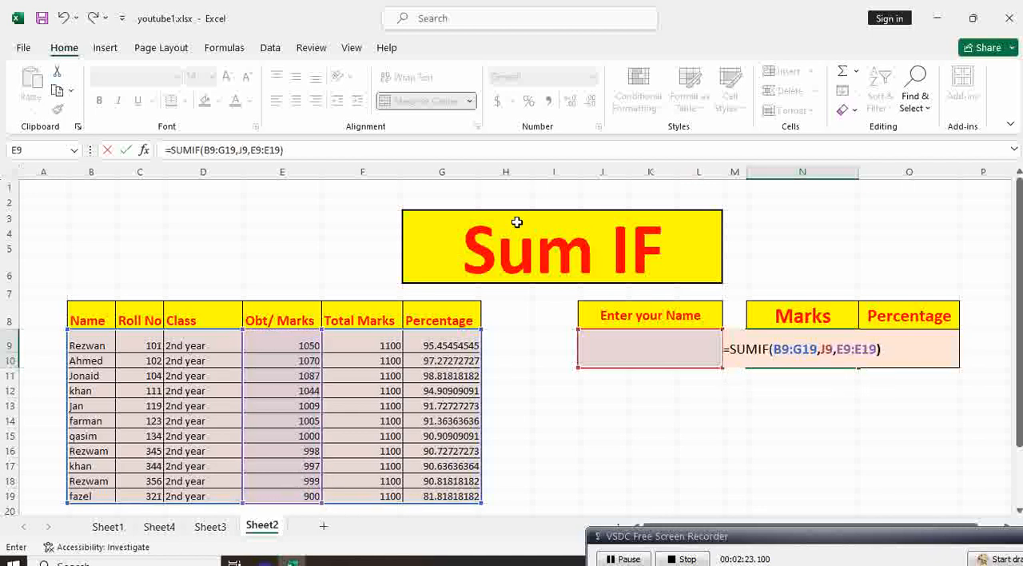
key(Return)
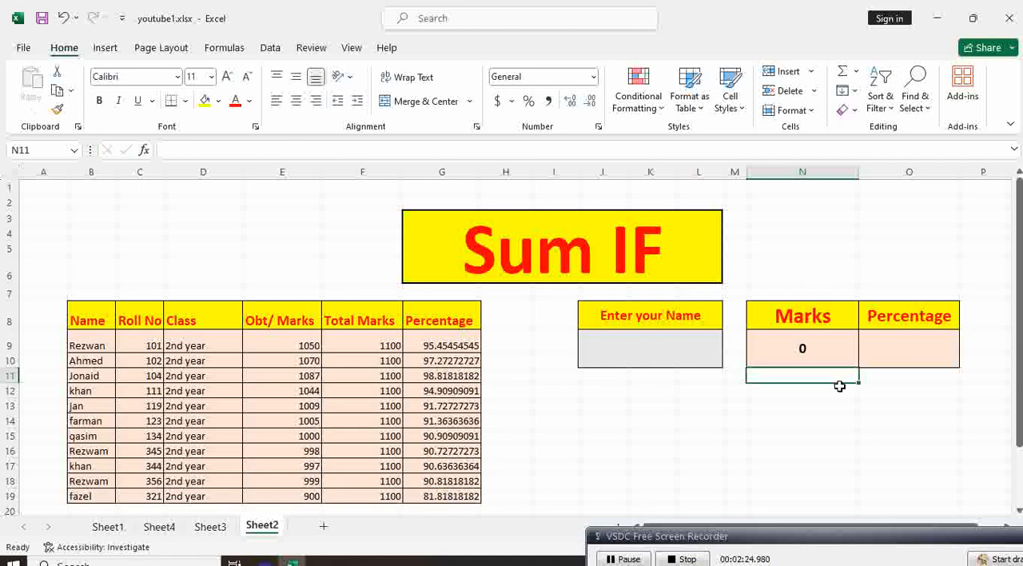
Test the Marks formula by entering the first listed student's name in the cell under Enter your Name.
click(821, 352)
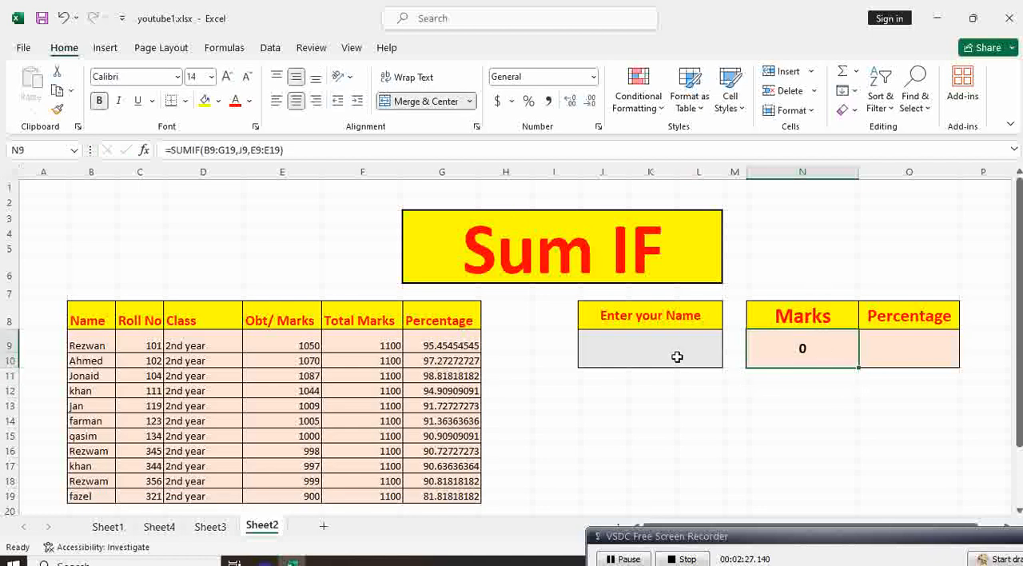
click(815, 384)
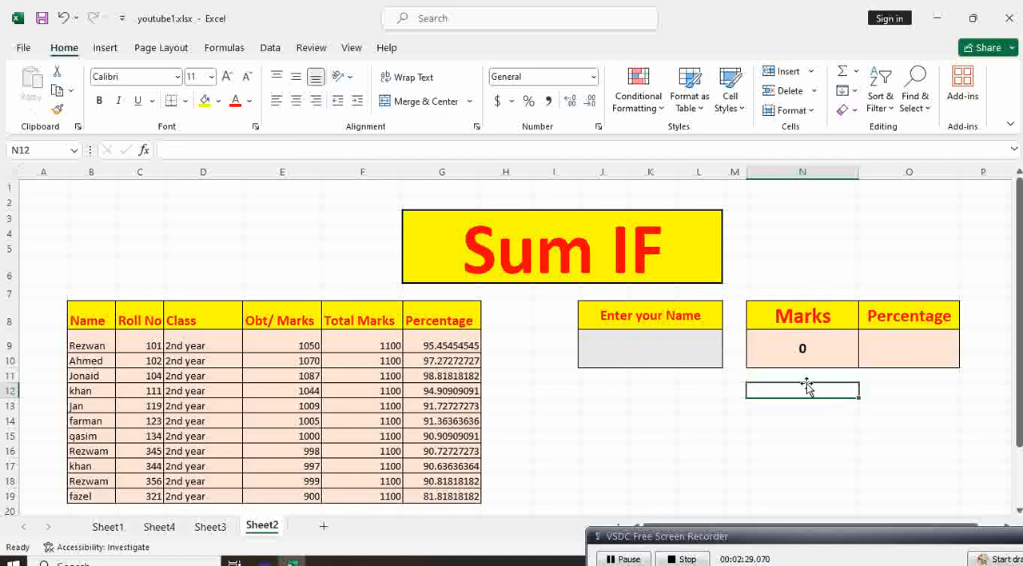
click(694, 351)
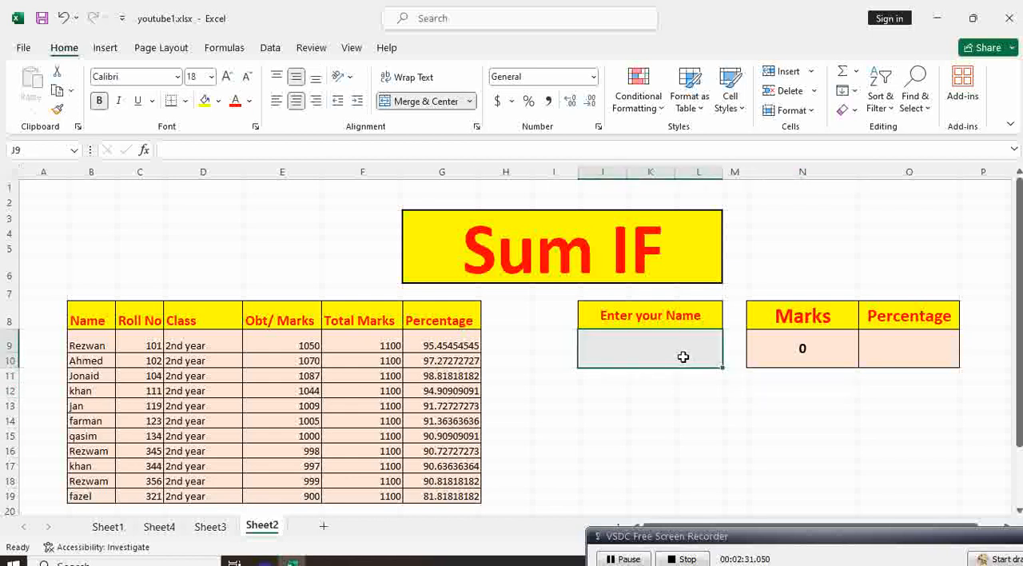
text(R)
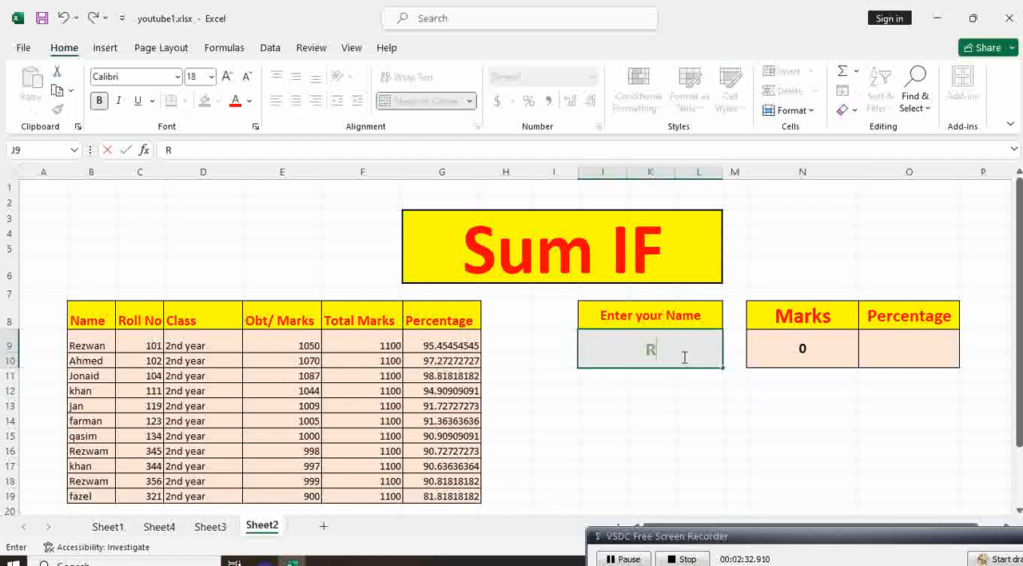
text(ezwam)
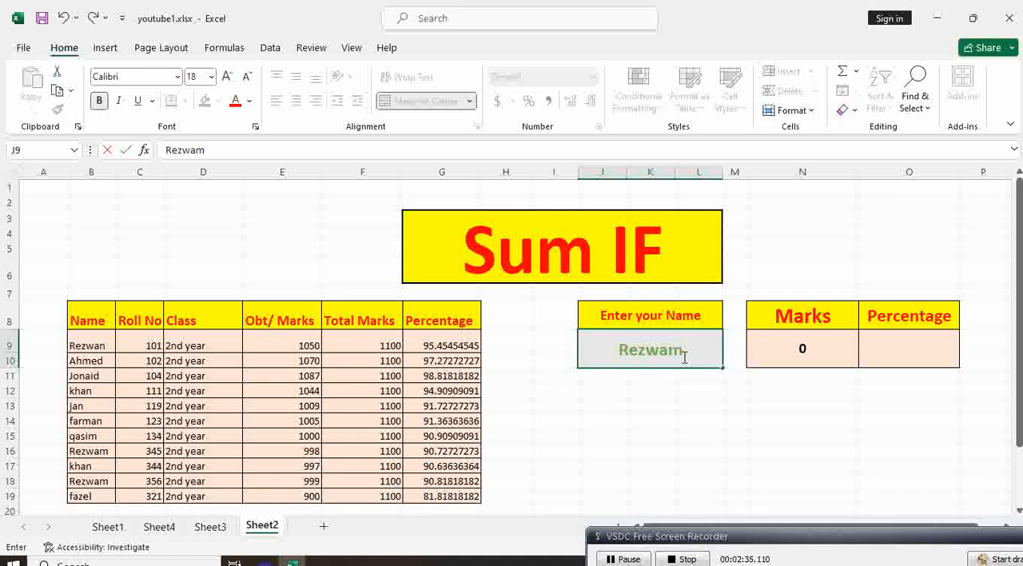
key(BackSpace)
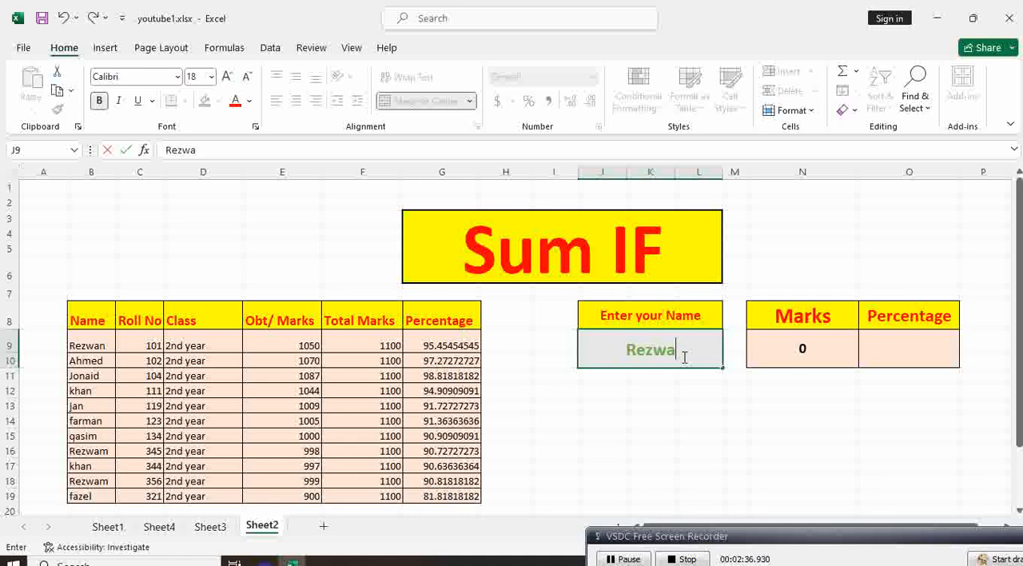
text(n)
key(Return)
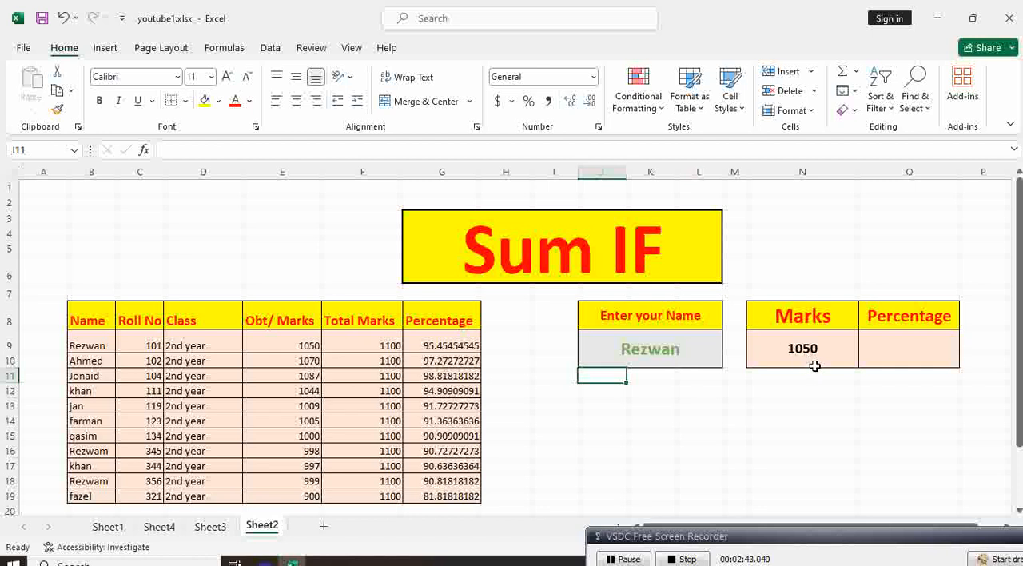
Enter the formula =SUMIF(B9:G19,J9,G9:G19) in the Percentage result cell O9 to return the percentage for the entered name.
click(878, 348)
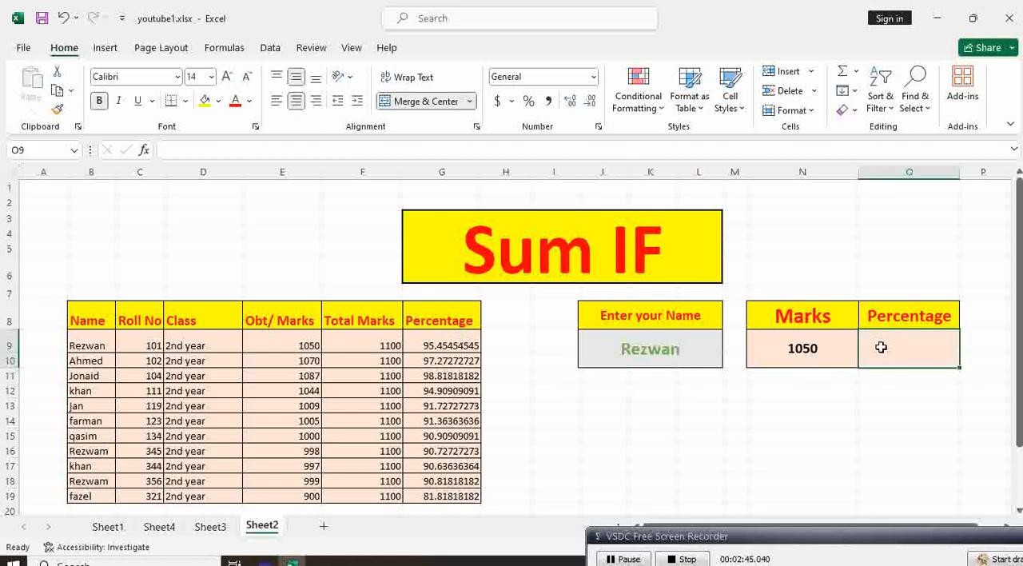
text(=)
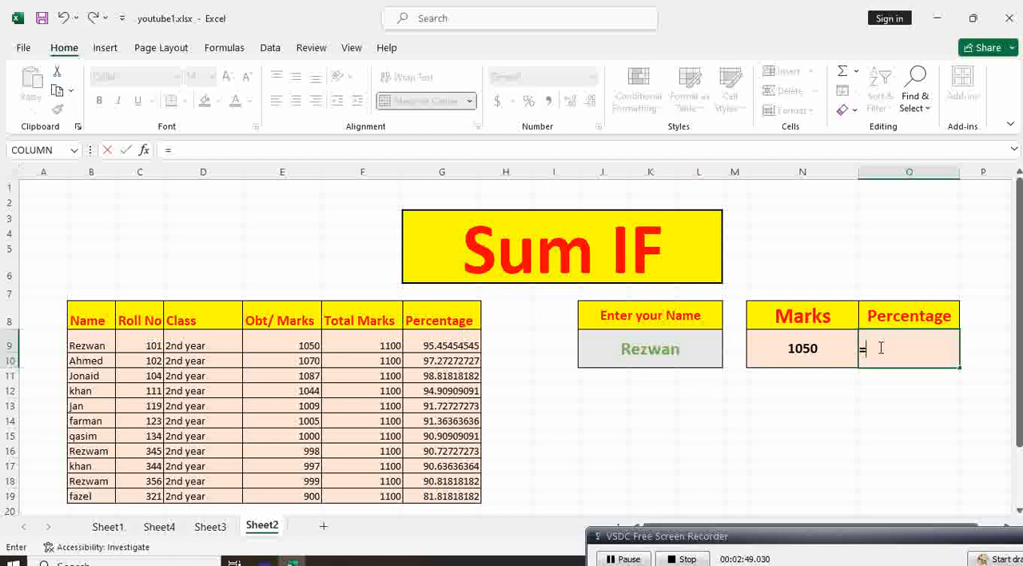
text(sumif)
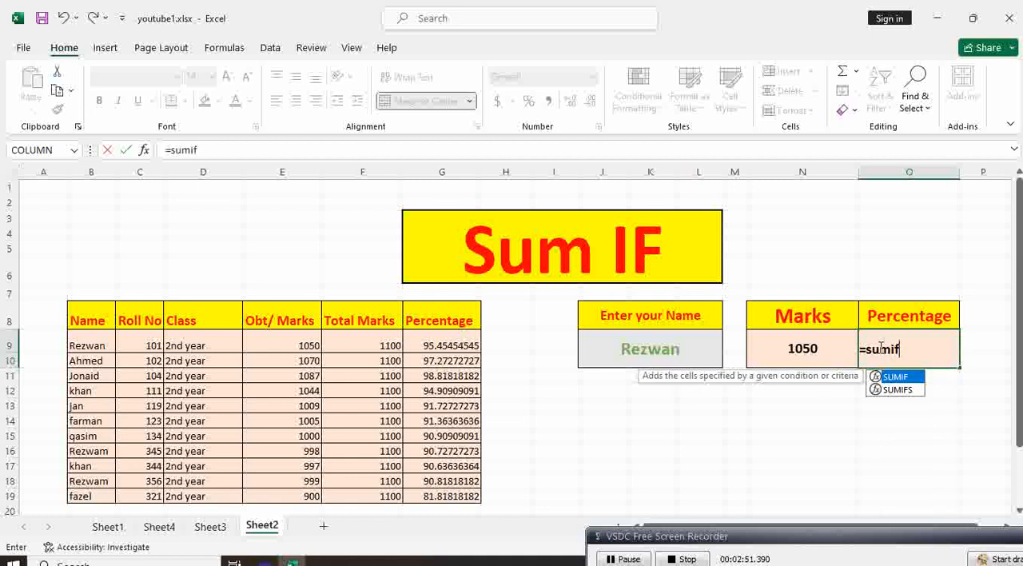
key(Tab)
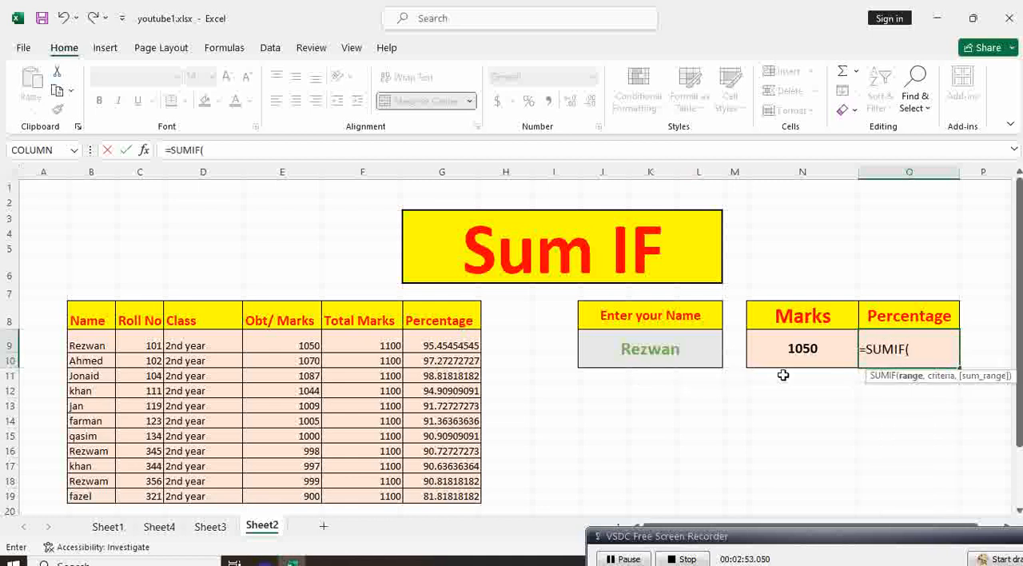
click(100, 349)
drag(182, 377, 440, 495)
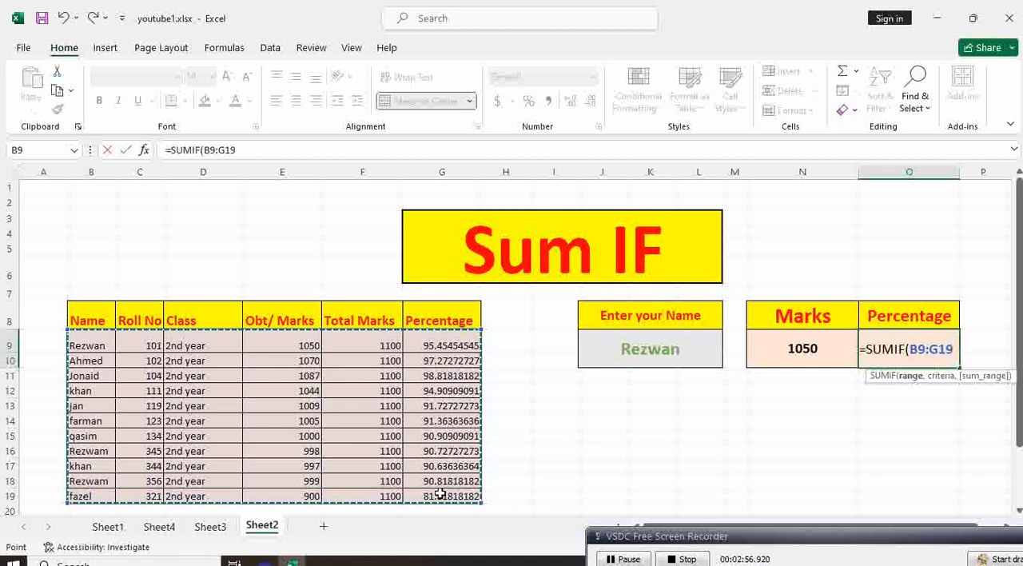
text(,)
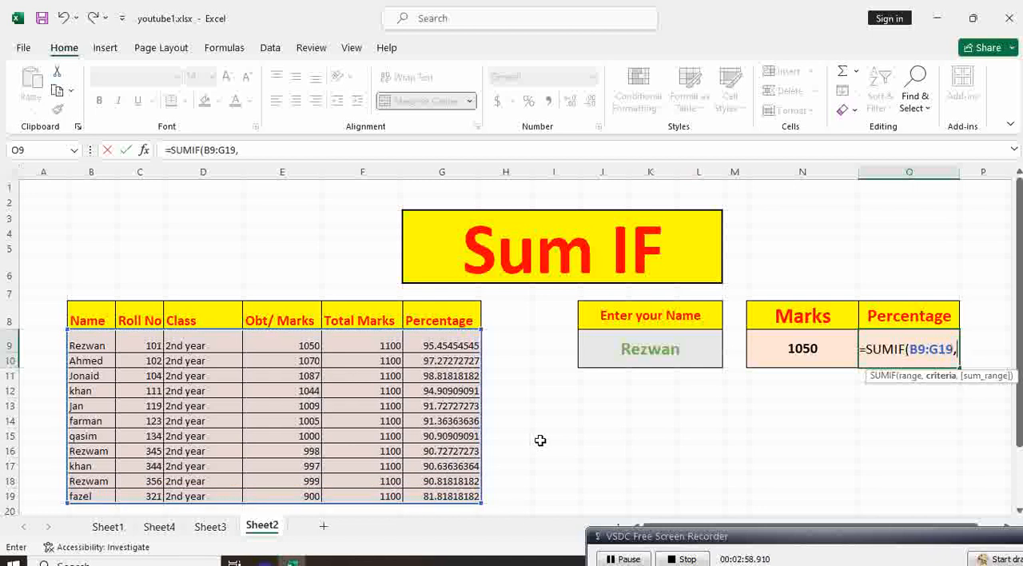
click(654, 350)
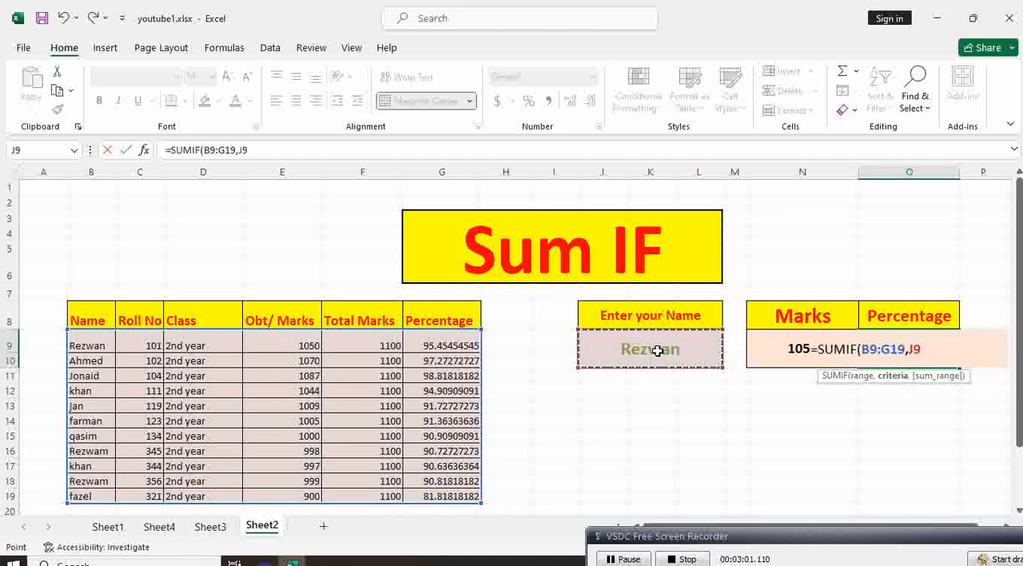
text(,)
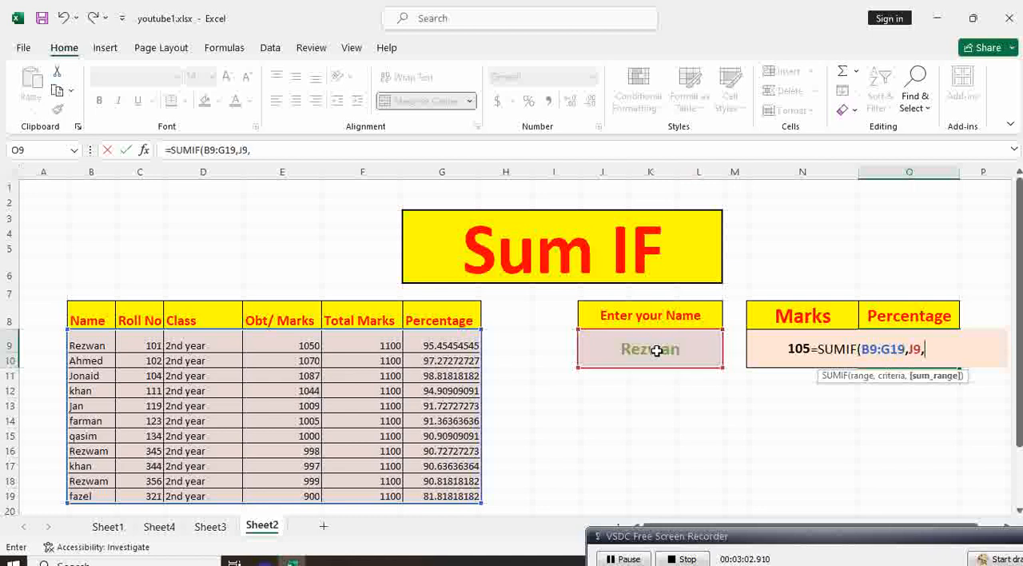
drag(425, 337, 425, 491)
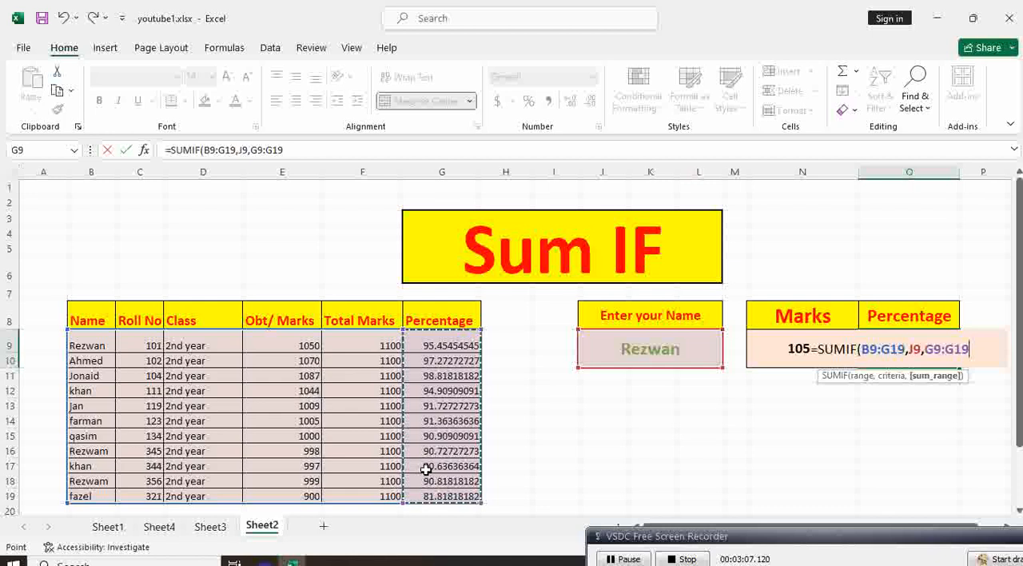
text())
key(Return)
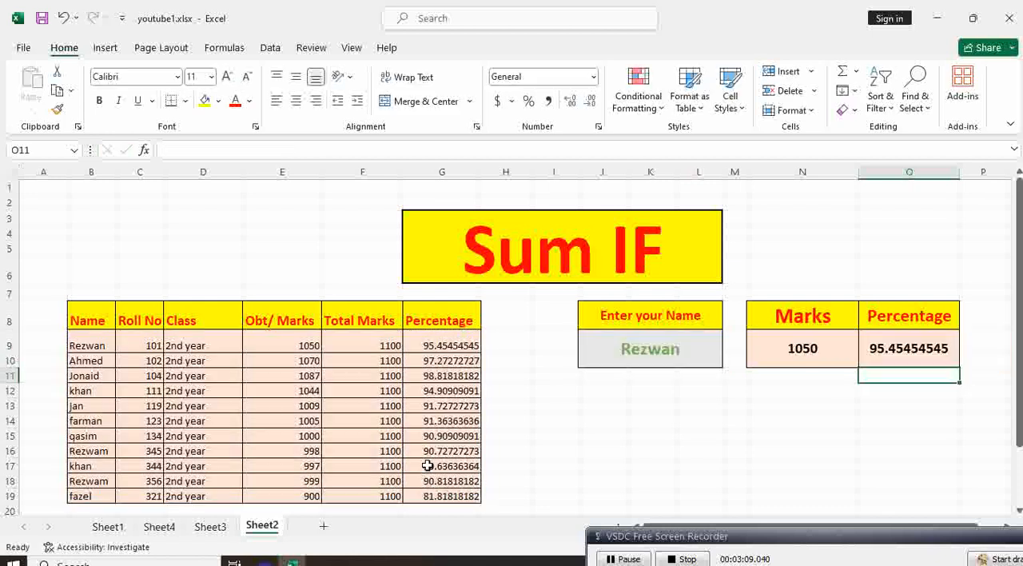
Test the Marks and Percentage formulas by entering the student name shared by rows 12 and 17 in cell J9.
click(821, 405)
click(674, 357)
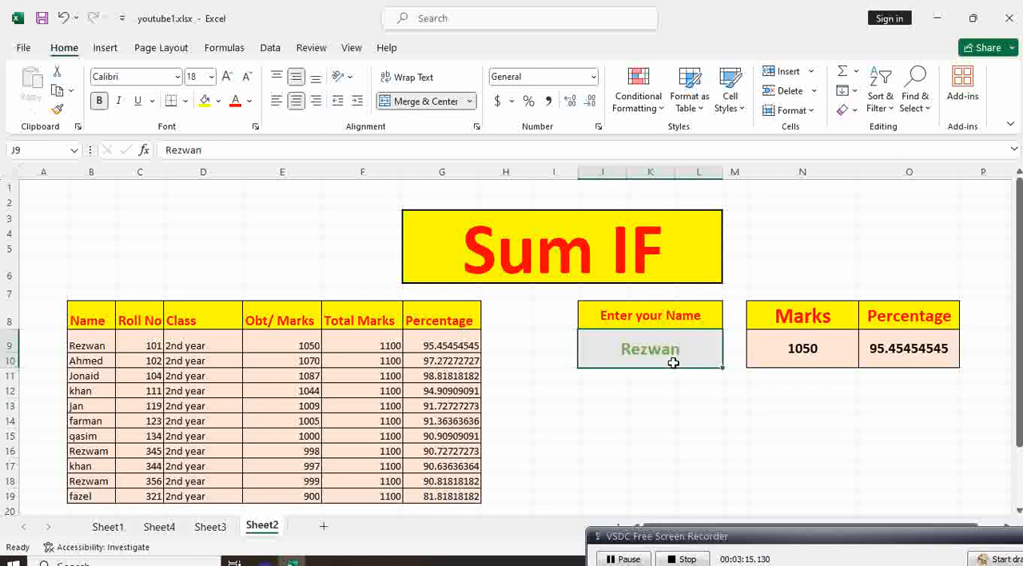
text(khan)
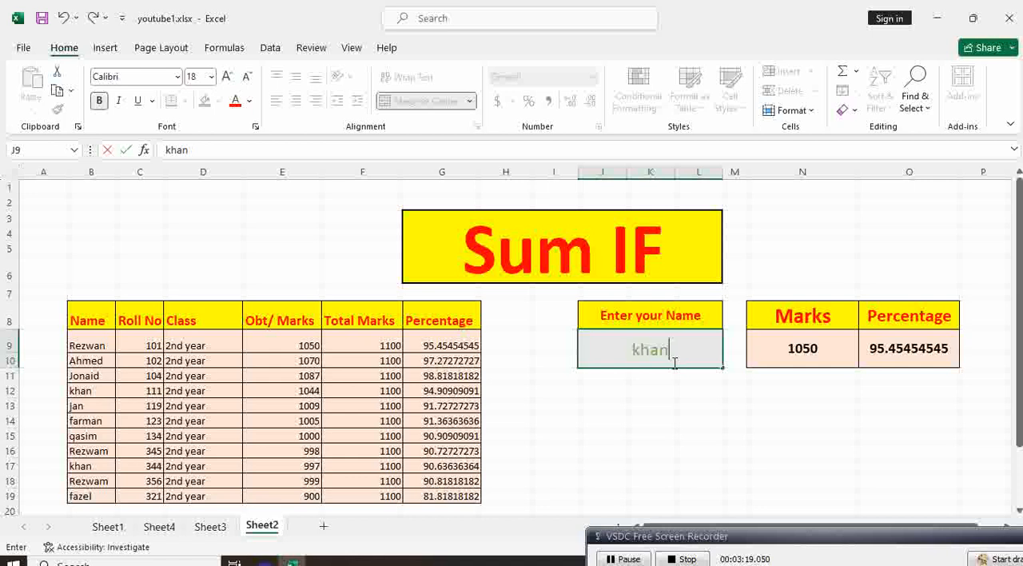
key(Return)
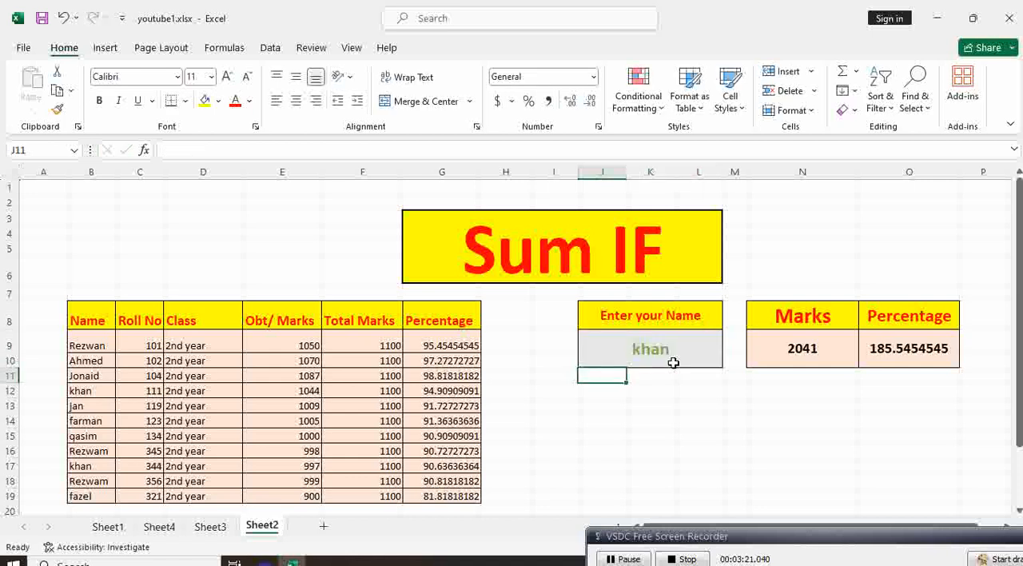
click(673, 362)
key(BackSpace)
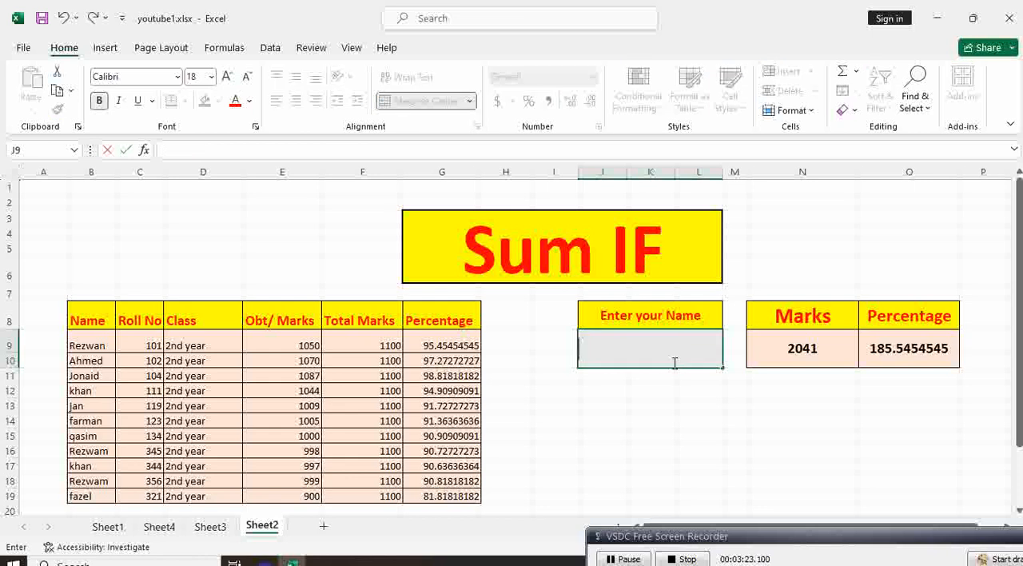
text(khan)
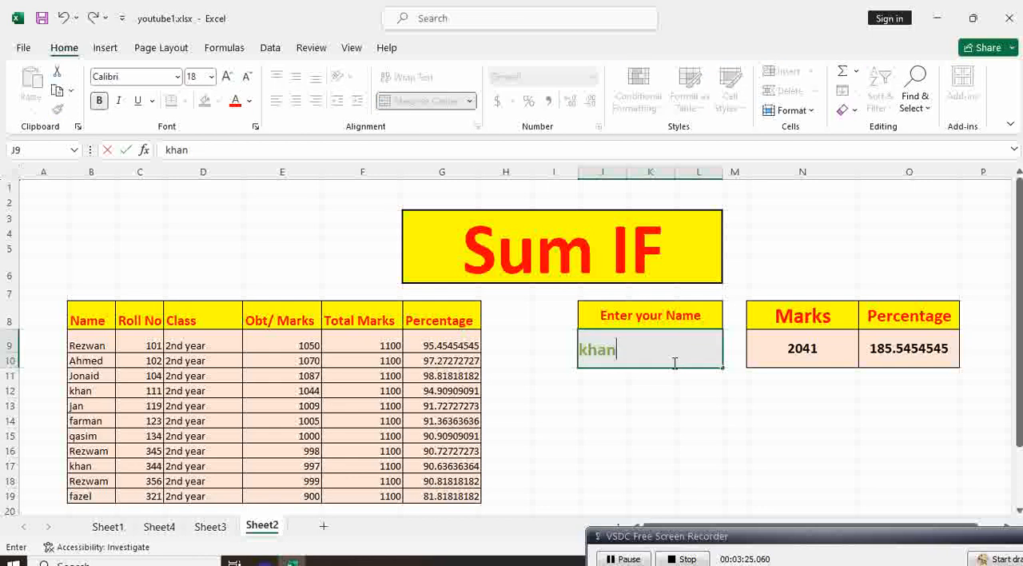
key(Return)
Look up the students in rows 11 and 14 by entering each one's name in turn in cell J9.
click(674, 363)
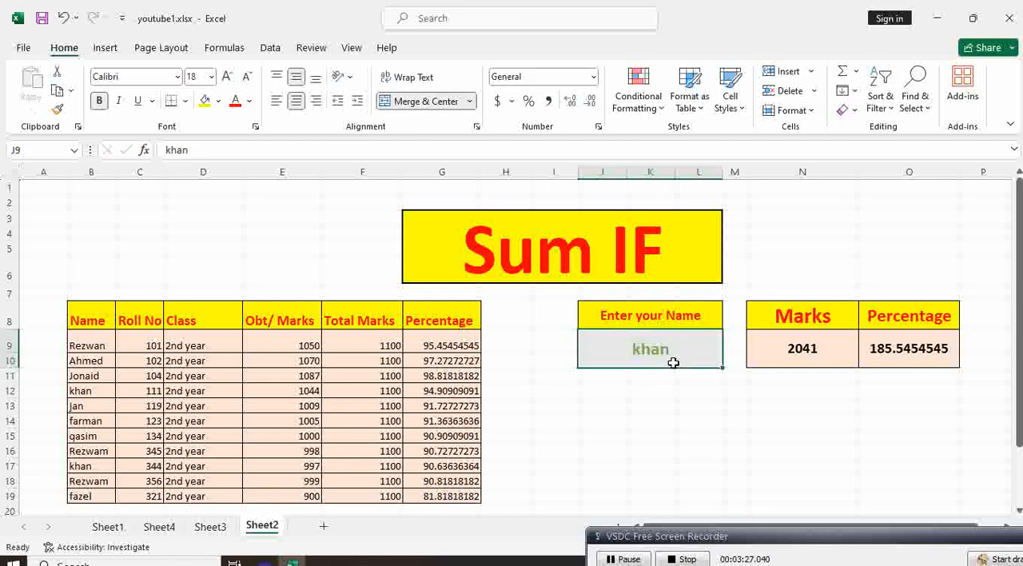
text(jo)
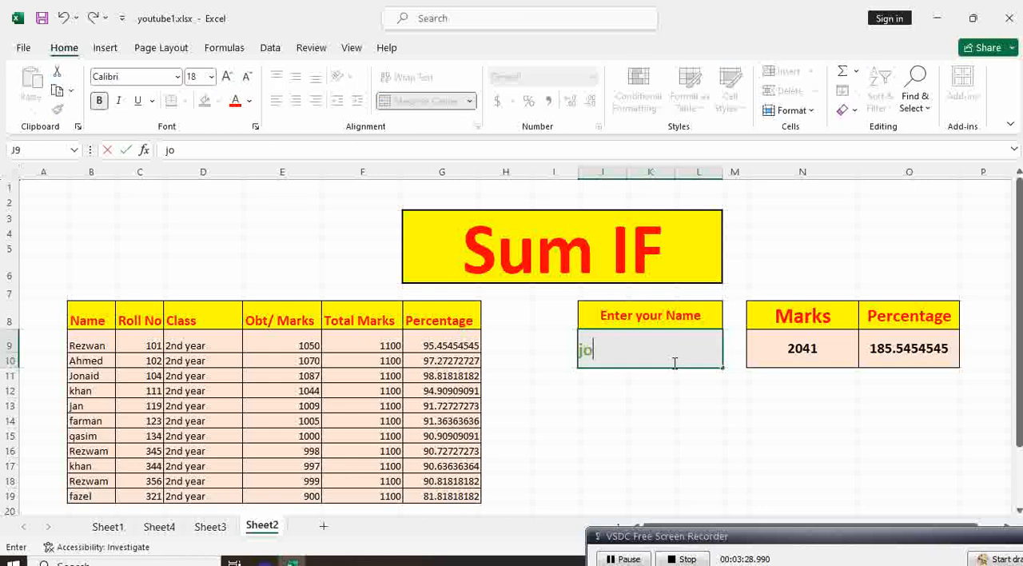
text(aid)
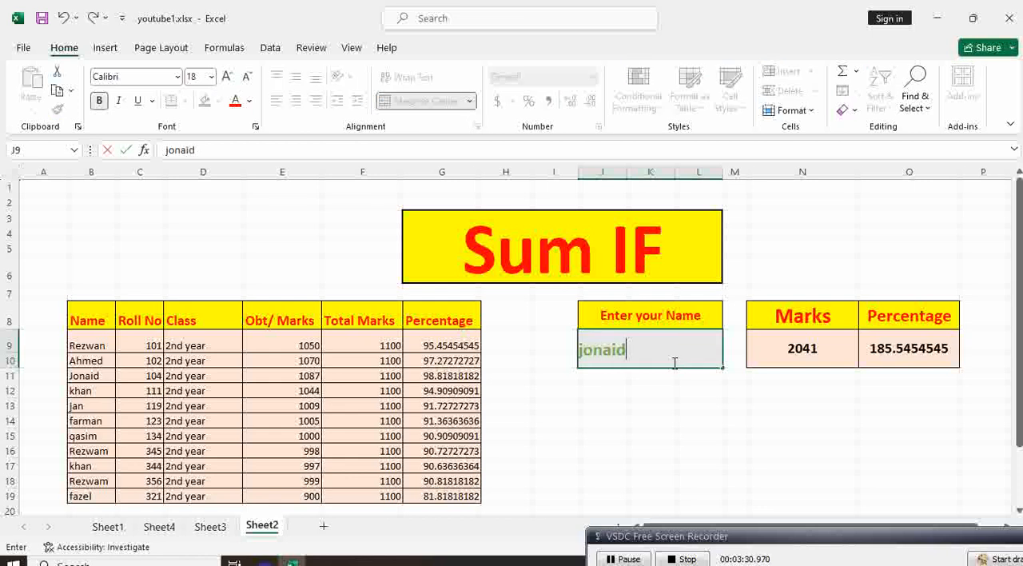
key(Return)
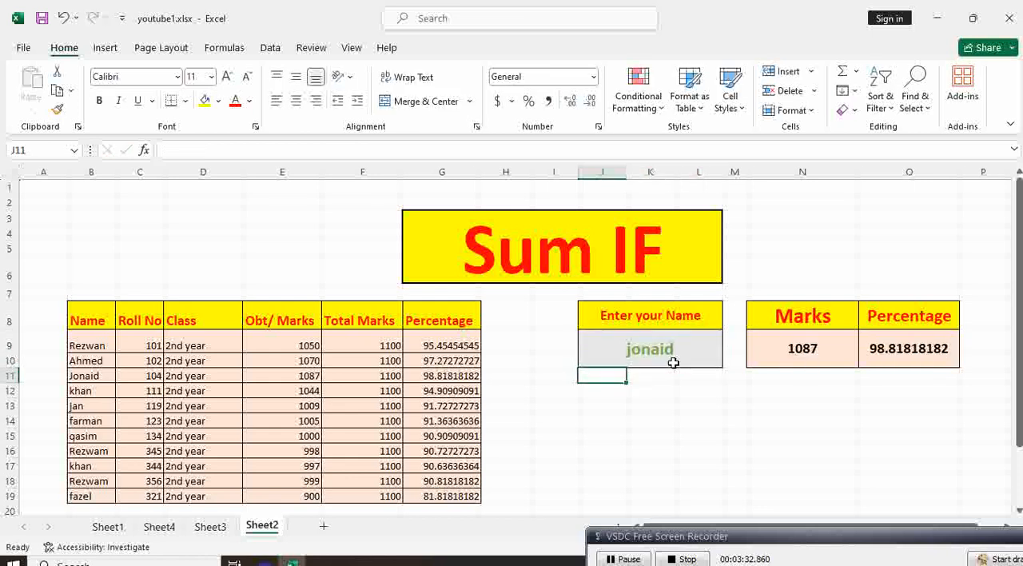
click(674, 350)
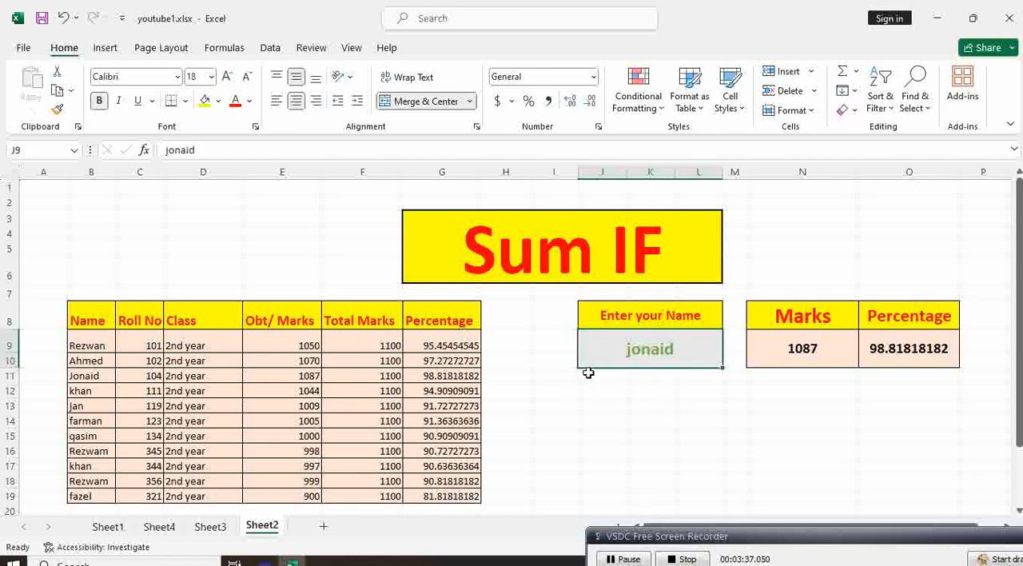
text(farman)
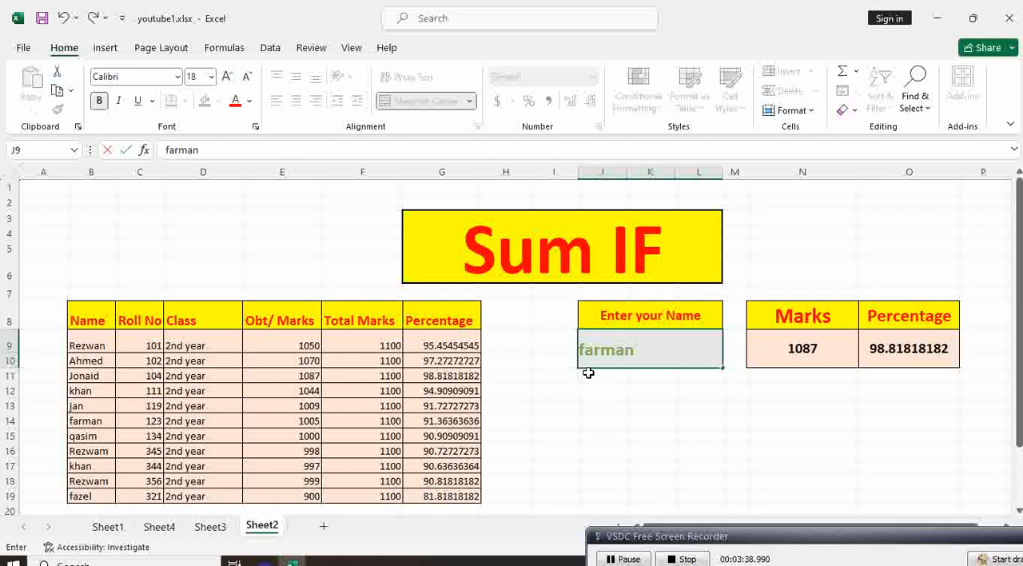
key(Return)
key(Up)
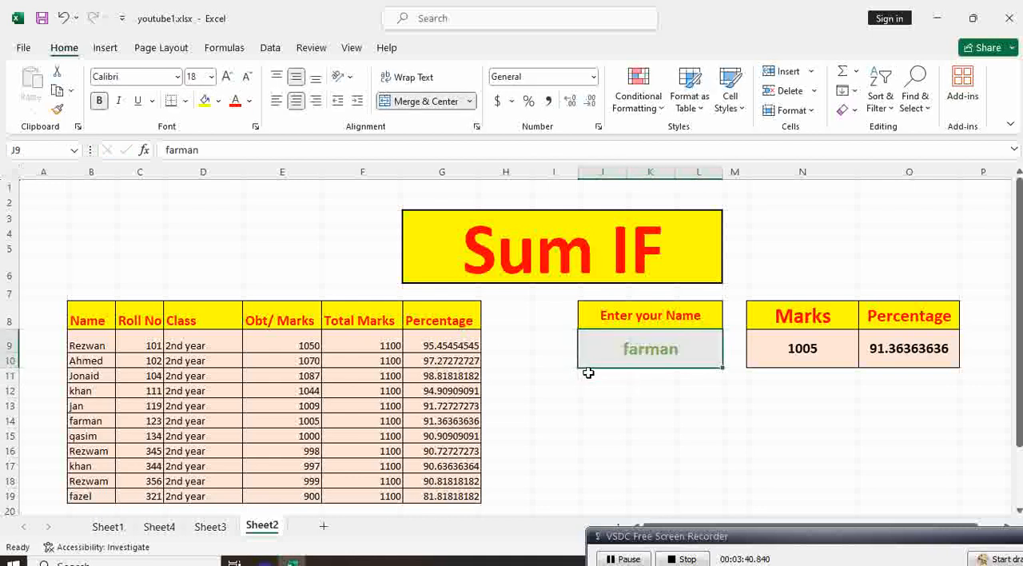
Look up the repeated name from rows 12 and 17 again and check the percentage and obtained marks in row 12.
text(khan)
key(Return)
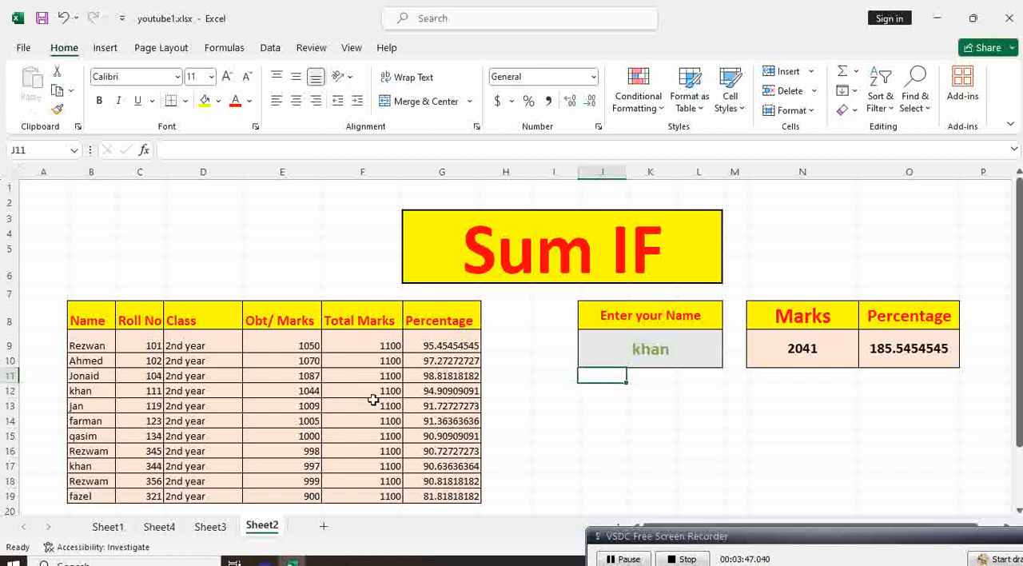
click(421, 391)
click(272, 391)
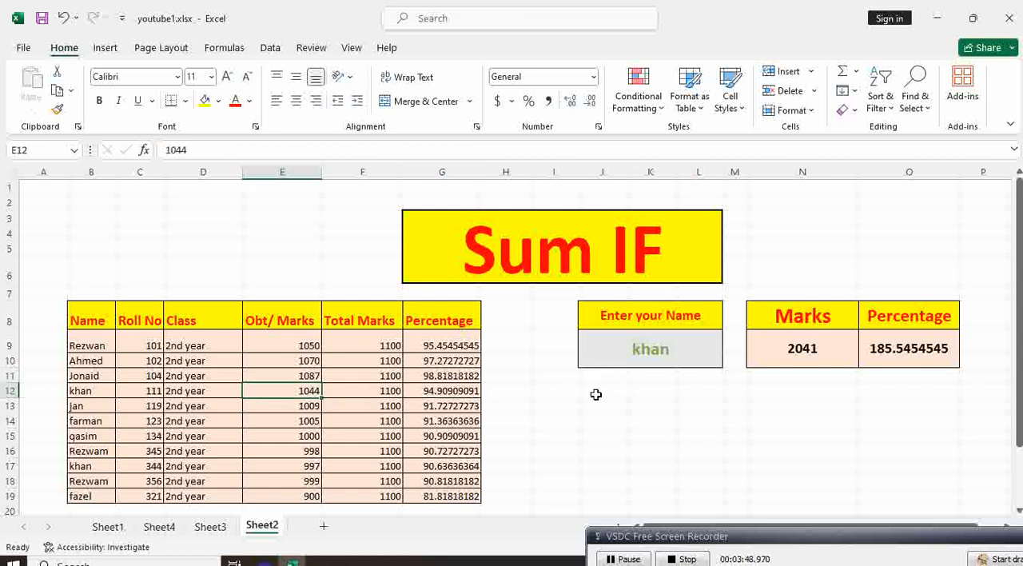
Replace the name in cell J9 with the row 10 student's name to look up that student's marks and percentage.
click(651, 355)
key(BackSpace)
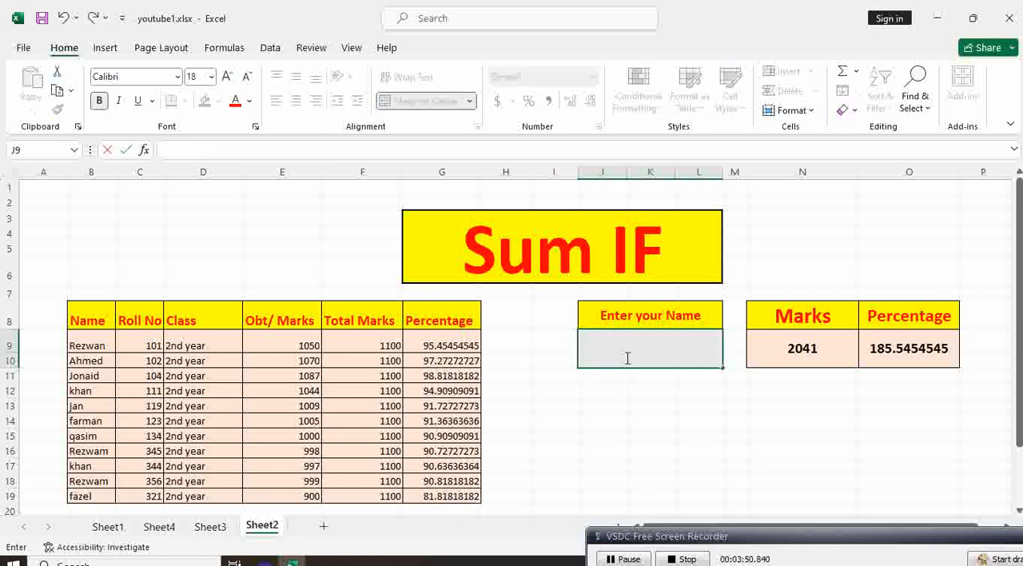
text(ahmed)
key(Return)
click(626, 357)
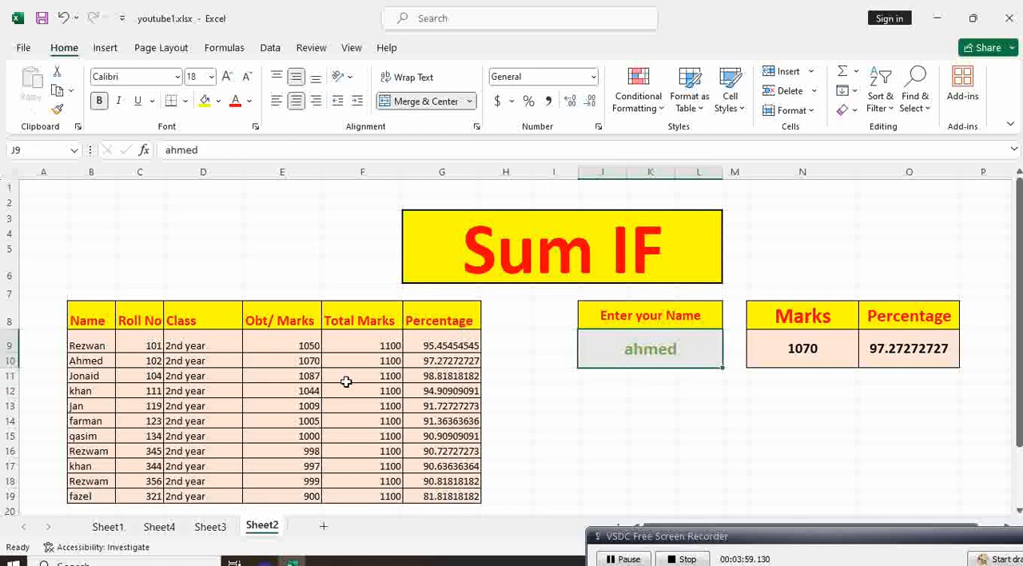
Replace the duplicate student name in cell B17 with a different name so that each looked-up name is unique.
click(98, 391)
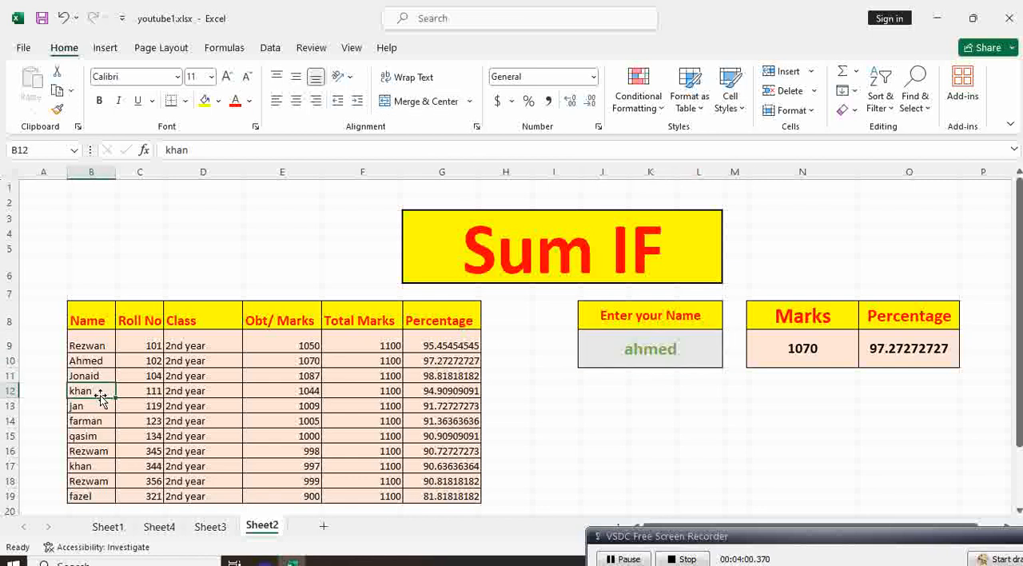
click(94, 470)
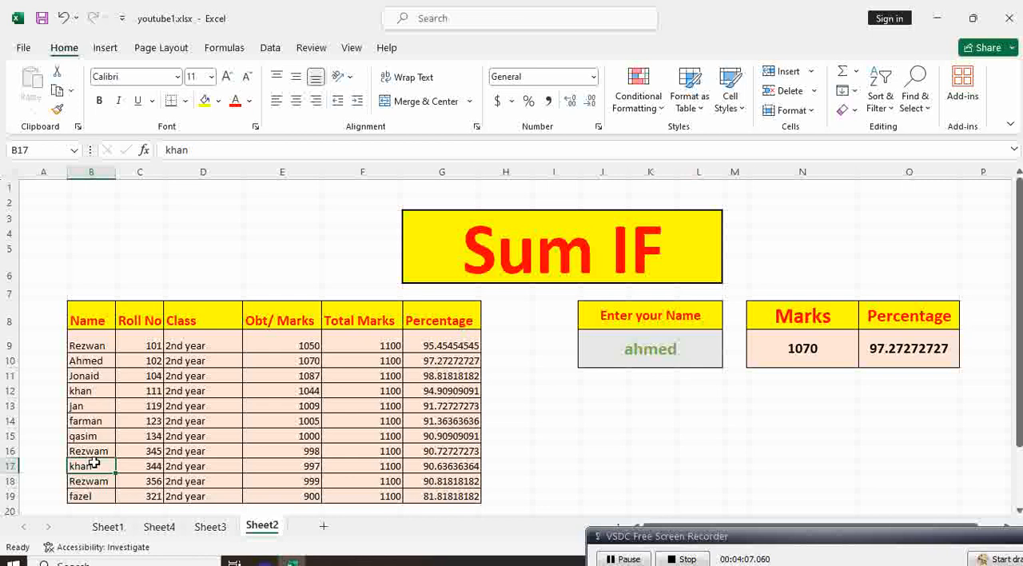
text(babar)
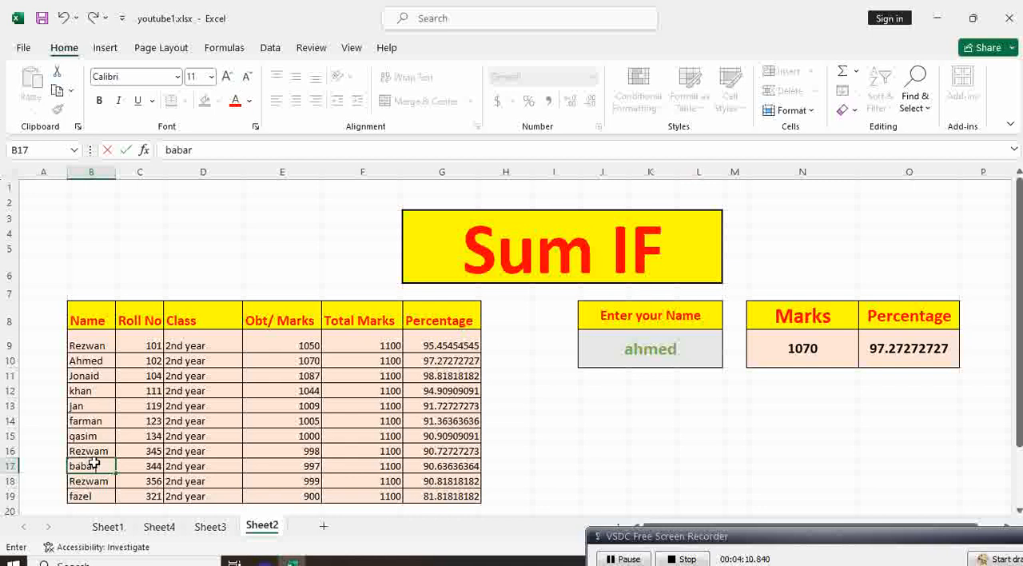
key(Return)
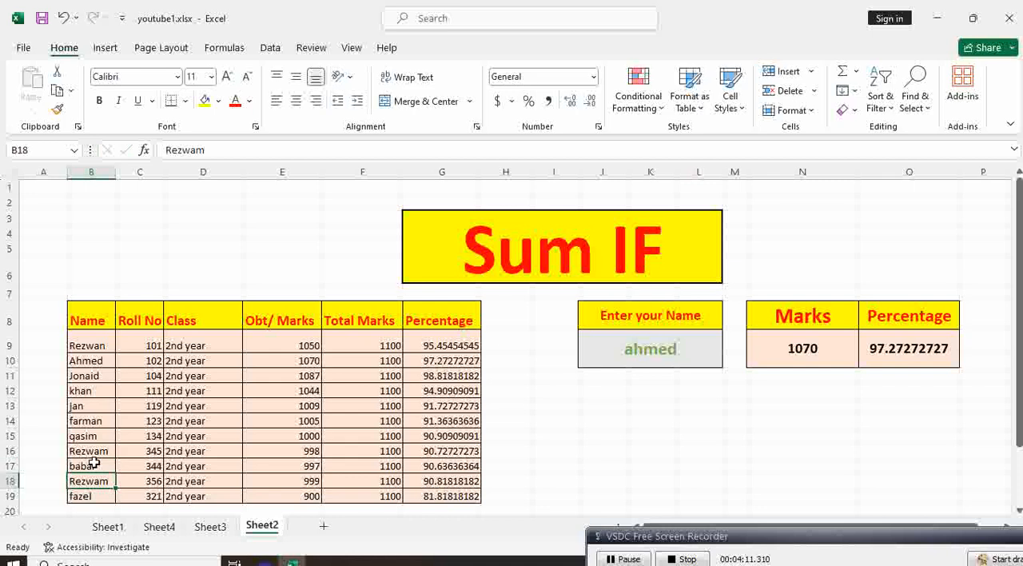
Retest both formulas by entering the row 12 student's name in cell J9, followed by the new name from row 17.
click(666, 356)
text(khan)
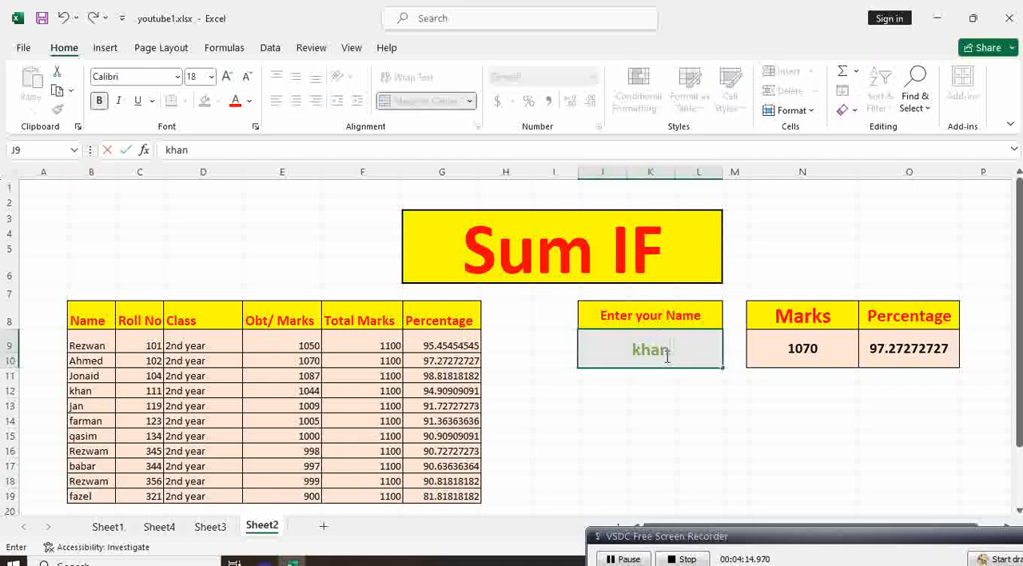
key(Return)
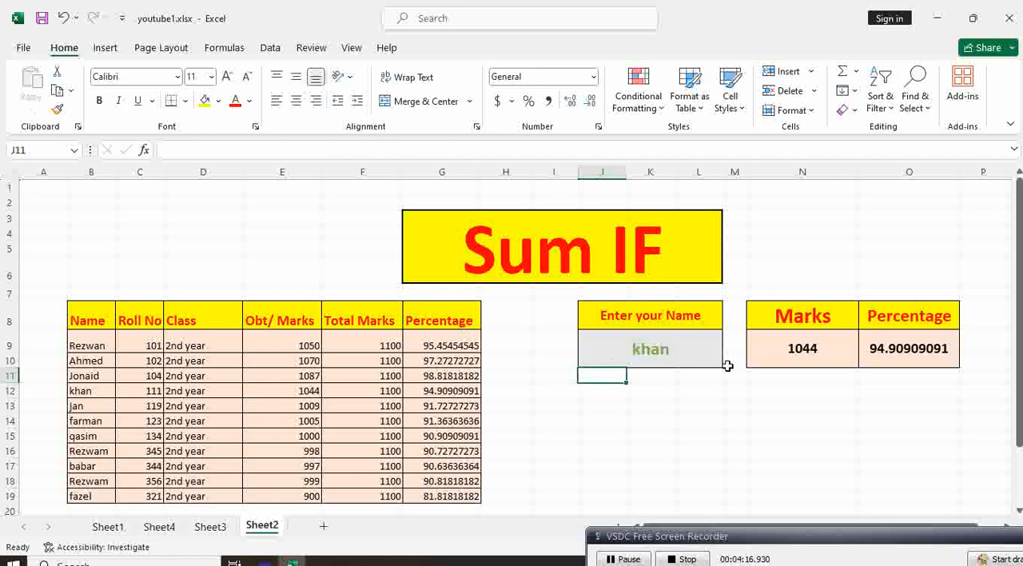
click(677, 342)
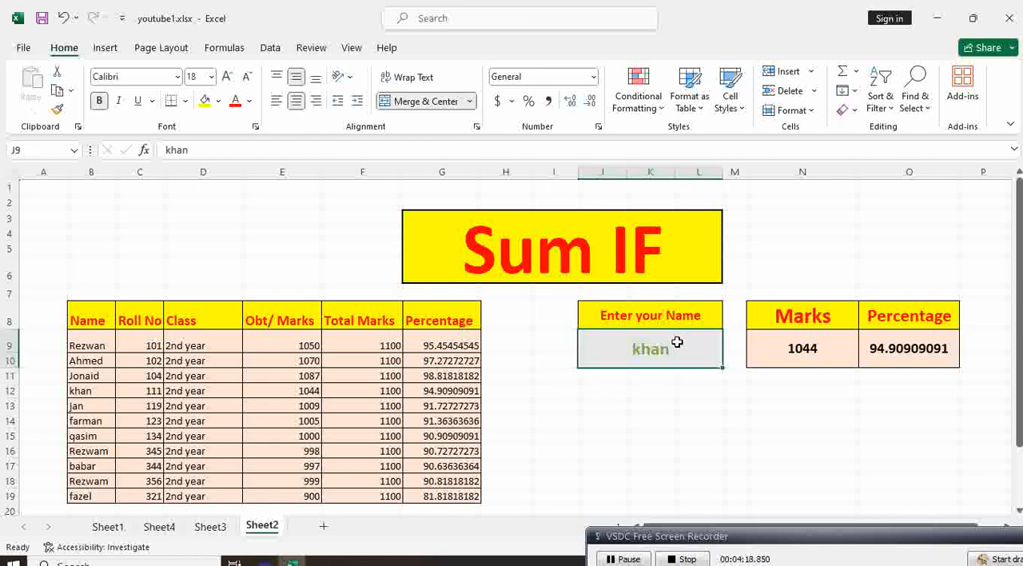
text(babar)
key(Return)
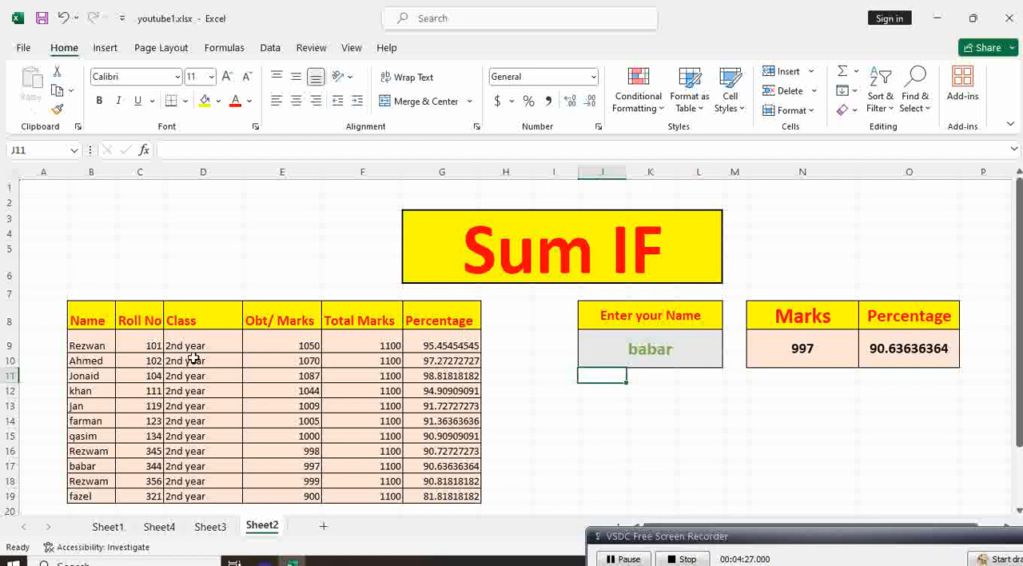
scroll(272, 381, down, 2)
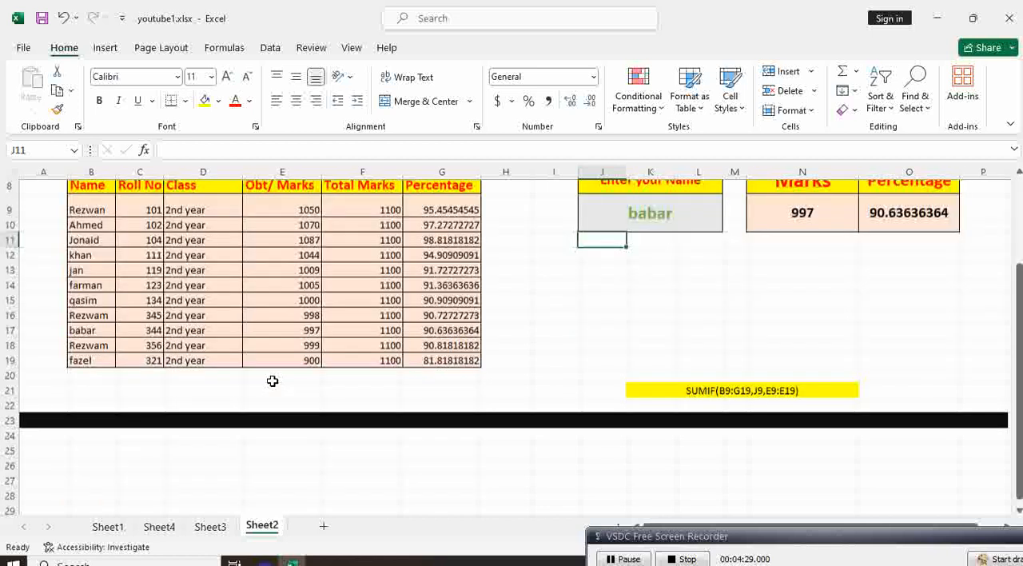
scroll(331, 335, up, 3)
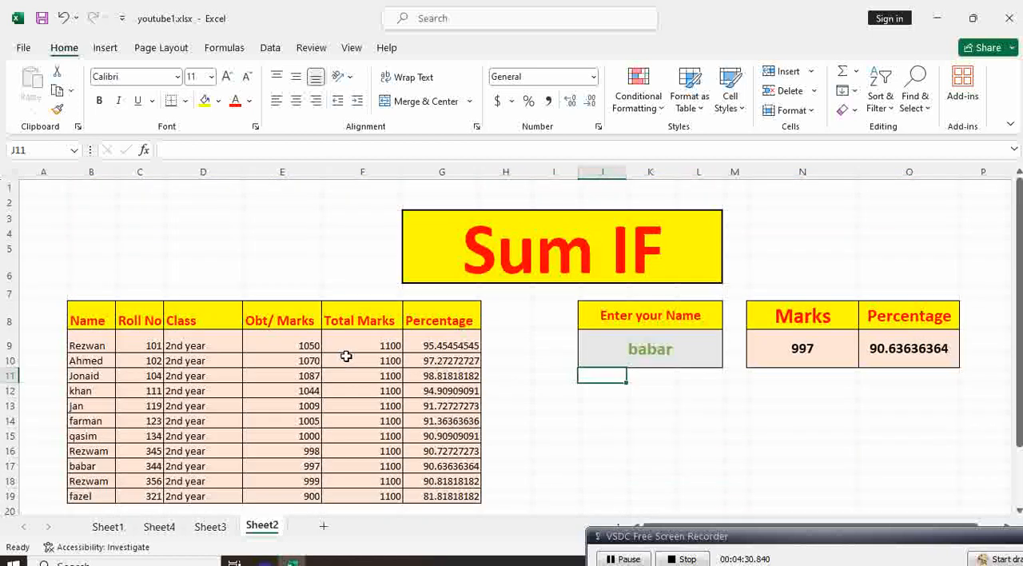
click(690, 390)
click(664, 357)
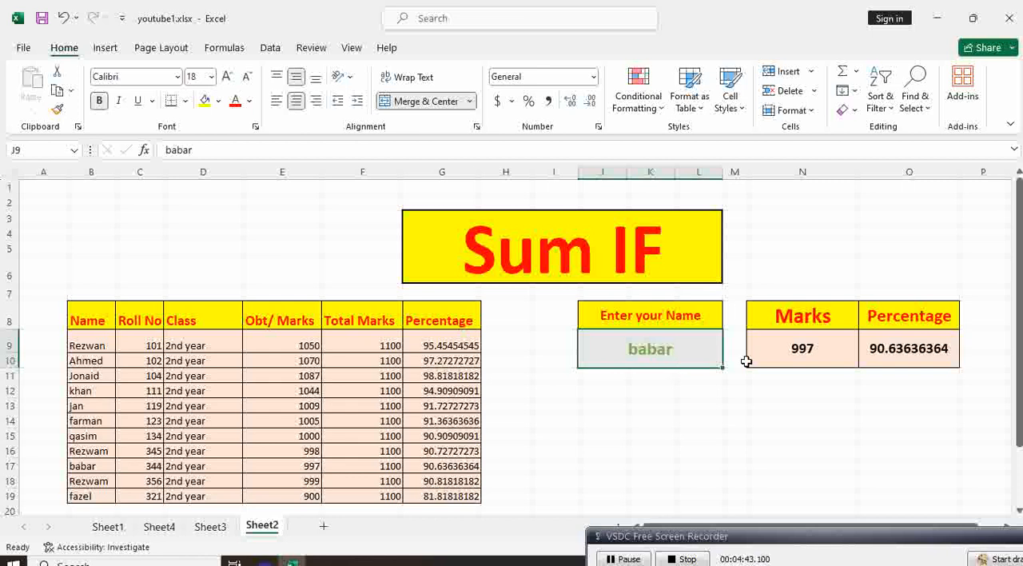
click(668, 387)
click(672, 359)
click(783, 245)
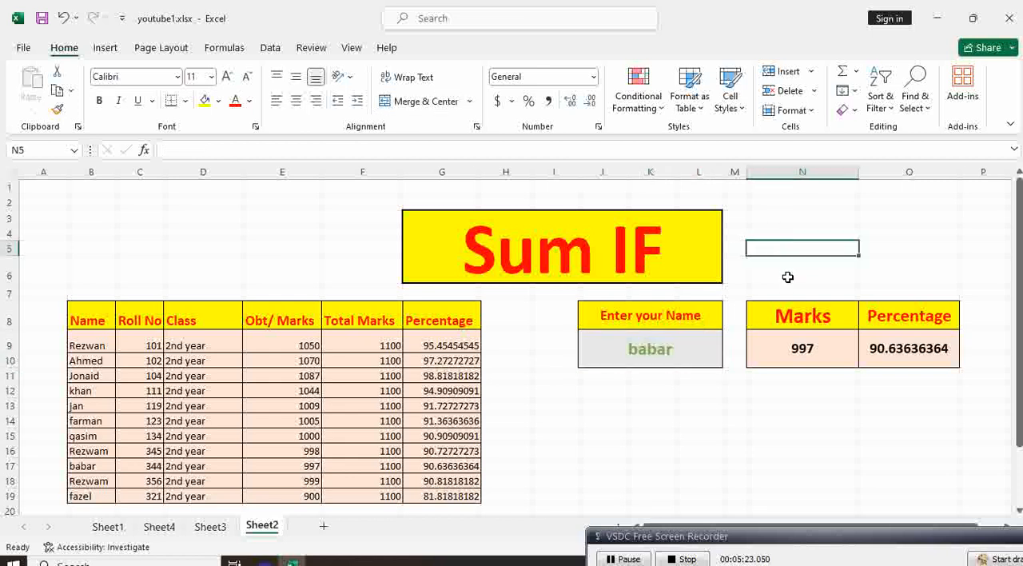